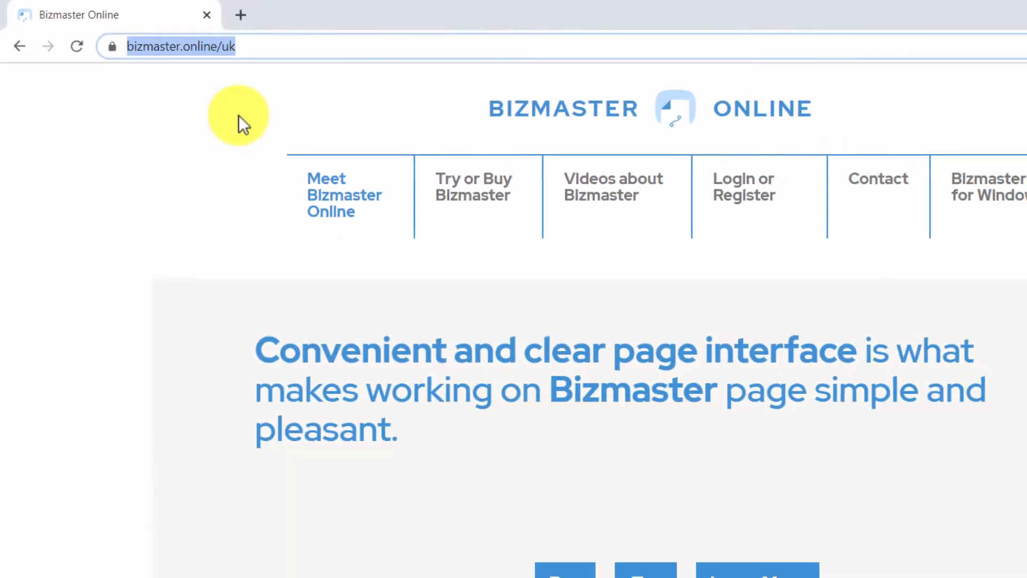
Step: Register a new Bizmaster account with an email and password to reach the Invoices workspace
{"action": "left_click", "coordinate": [735, 190]}
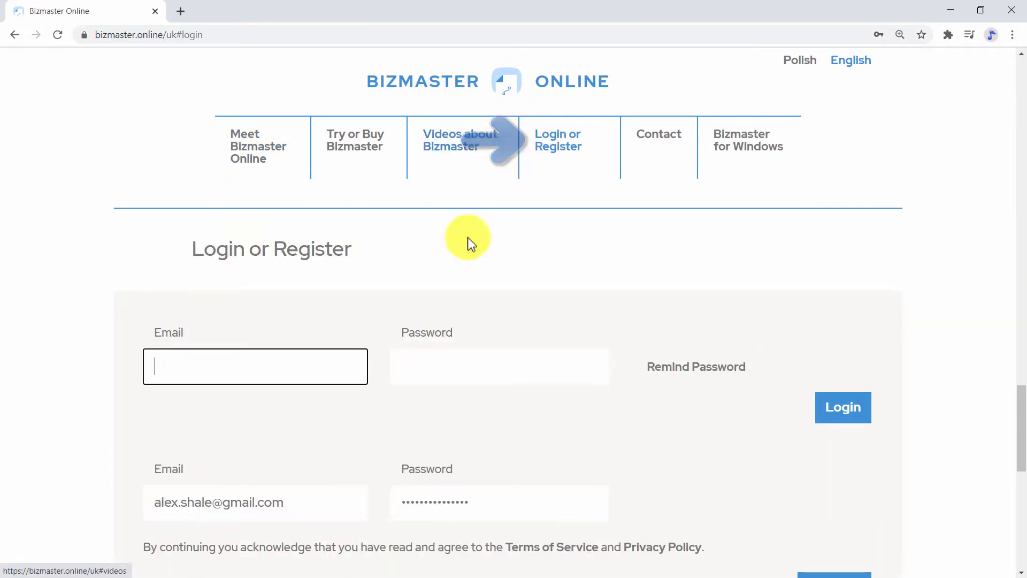
{"action": "scroll", "coordinate": [394, 301], "scroll_direction": "down", "scroll_amount": 1}
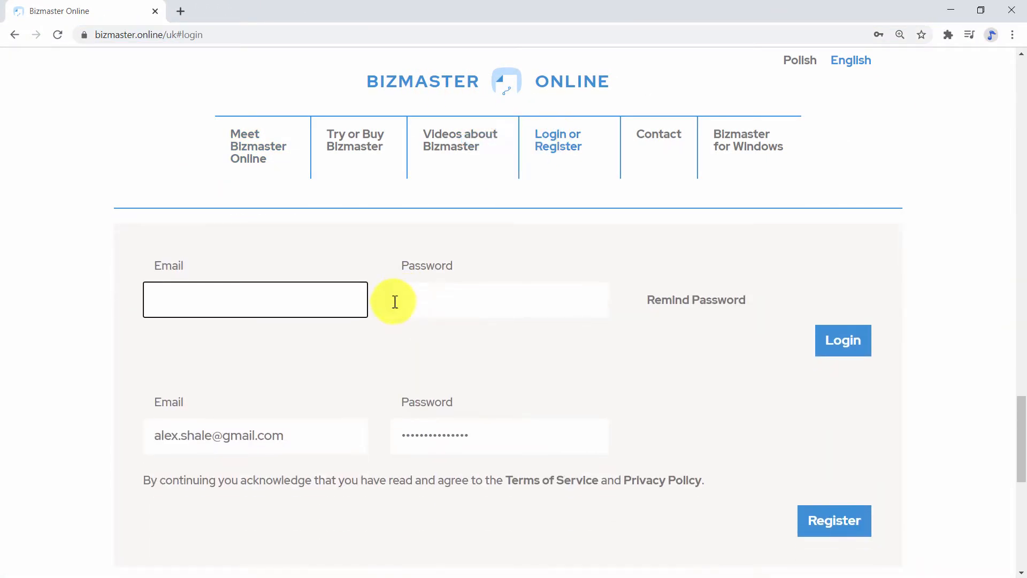
{"action": "left_click", "coordinate": [227, 441]}
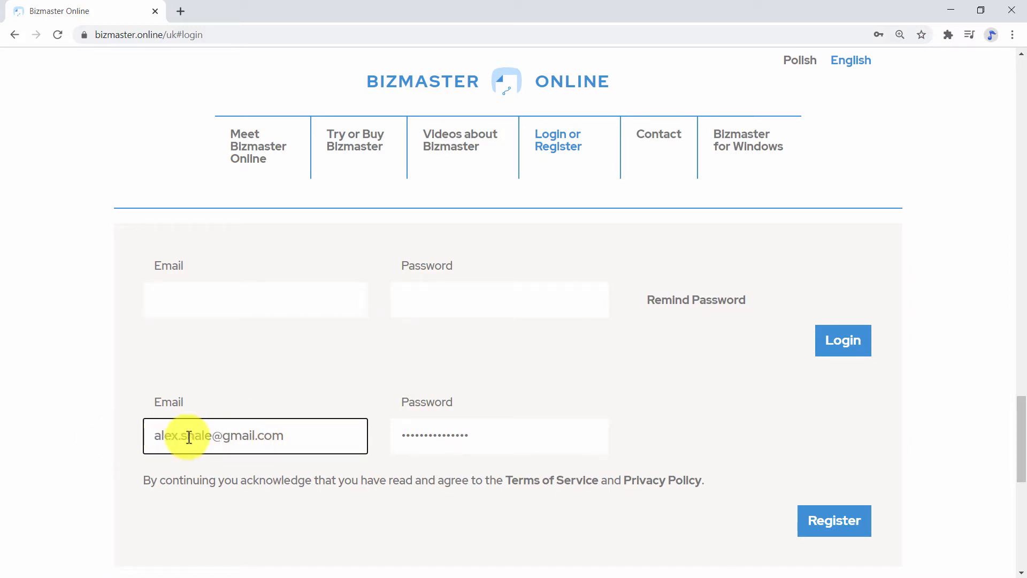
{"action": "left_click", "coordinate": [446, 435]}
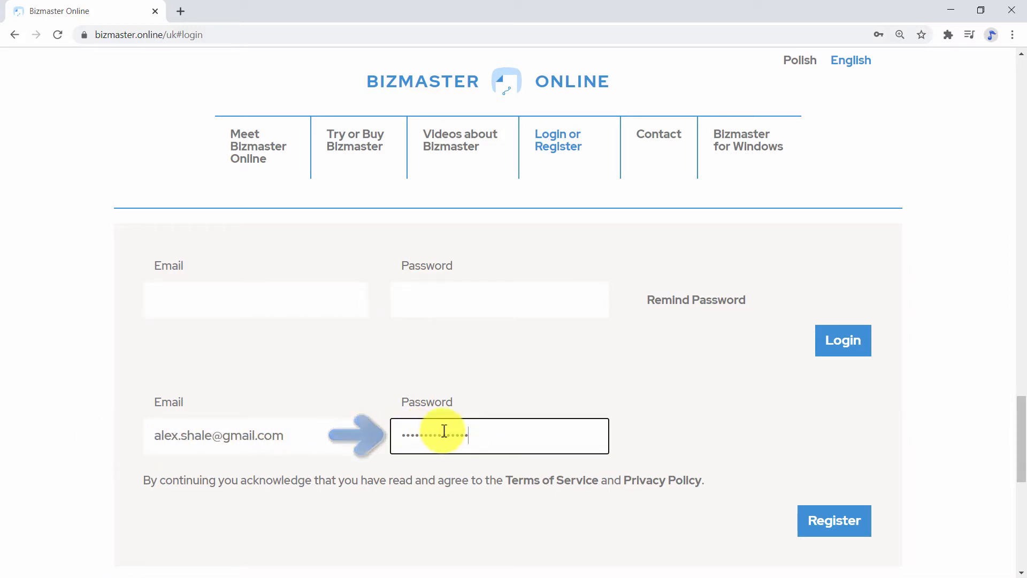
{"action": "left_click", "coordinate": [828, 527]}
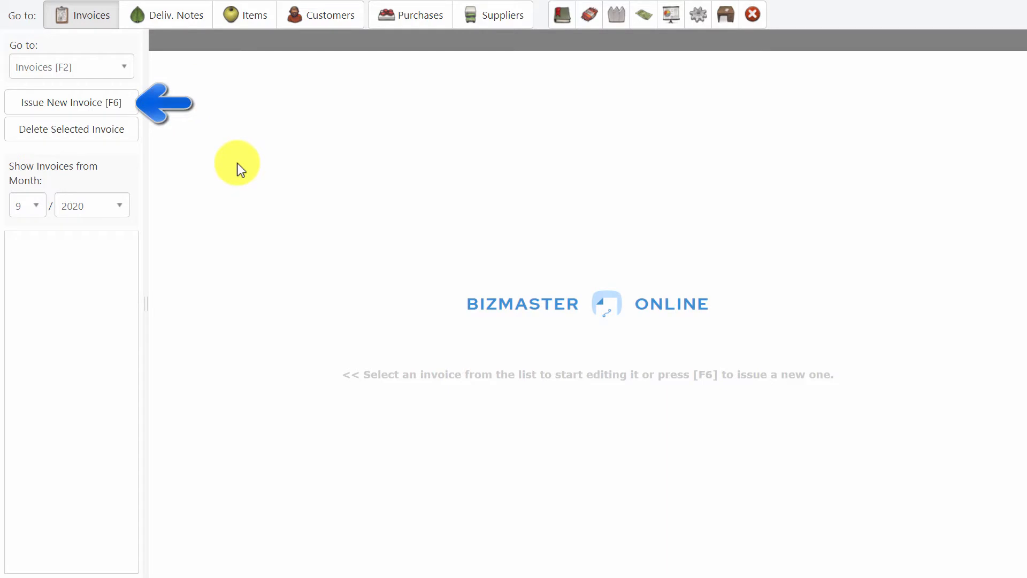
Step: Issue a new invoice, accepting the number 1/9/2020
{"action": "left_click", "coordinate": [79, 105]}
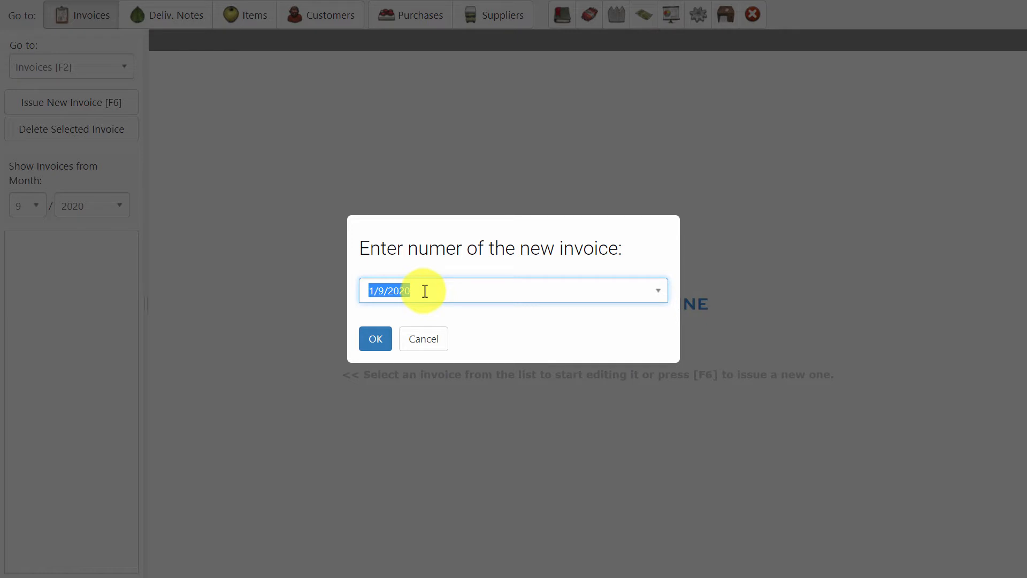
{"action": "left_click", "coordinate": [376, 334]}
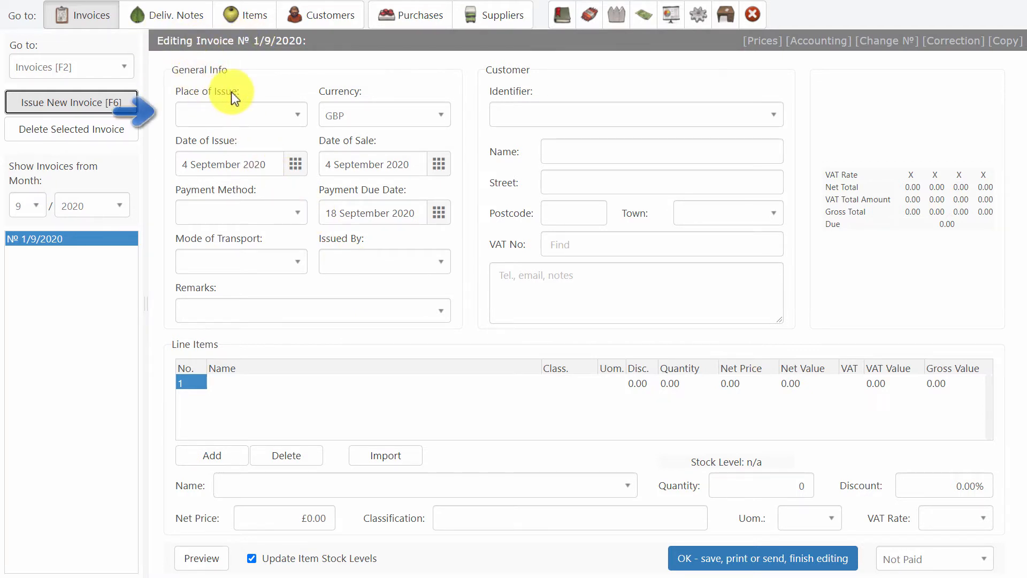
Step: Set place of issue Liverpool, cash payment, transport by customer, and fill in the issuer
{"action": "left_click", "coordinate": [300, 116]}
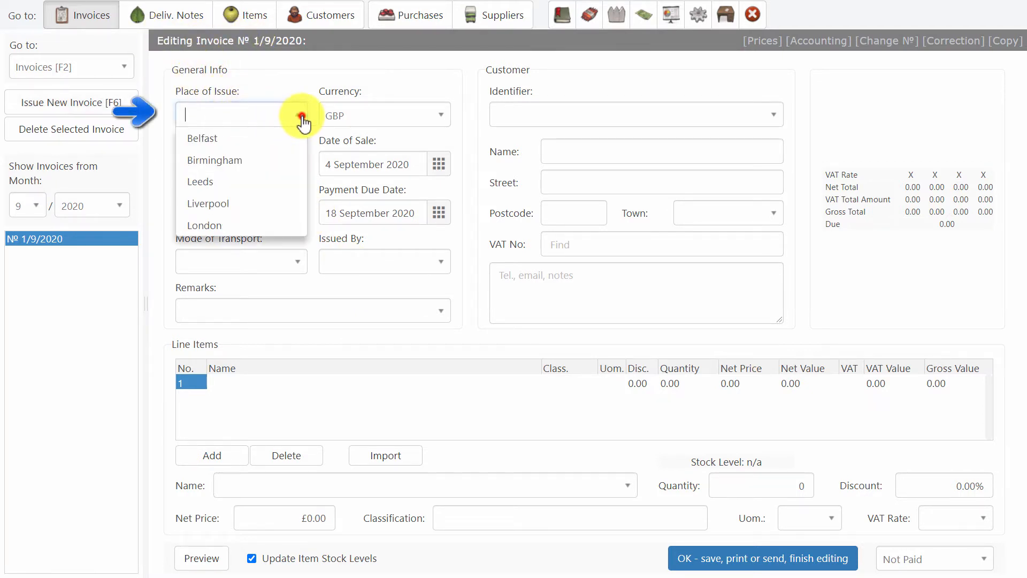
{"action": "left_click", "coordinate": [257, 204]}
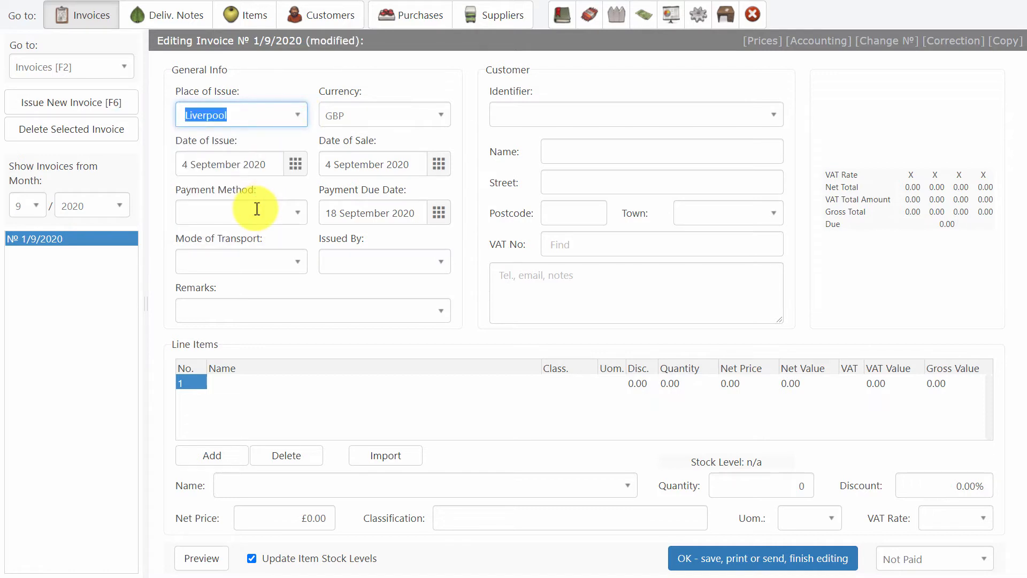
{"action": "left_click", "coordinate": [295, 212]}
{"action": "left_click", "coordinate": [281, 233]}
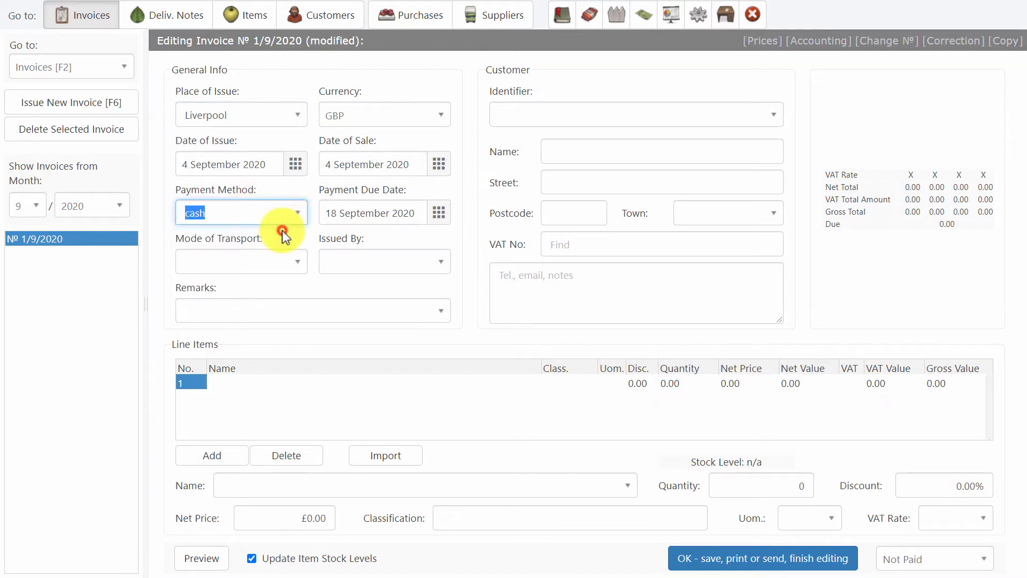
{"action": "left_click", "coordinate": [293, 261]}
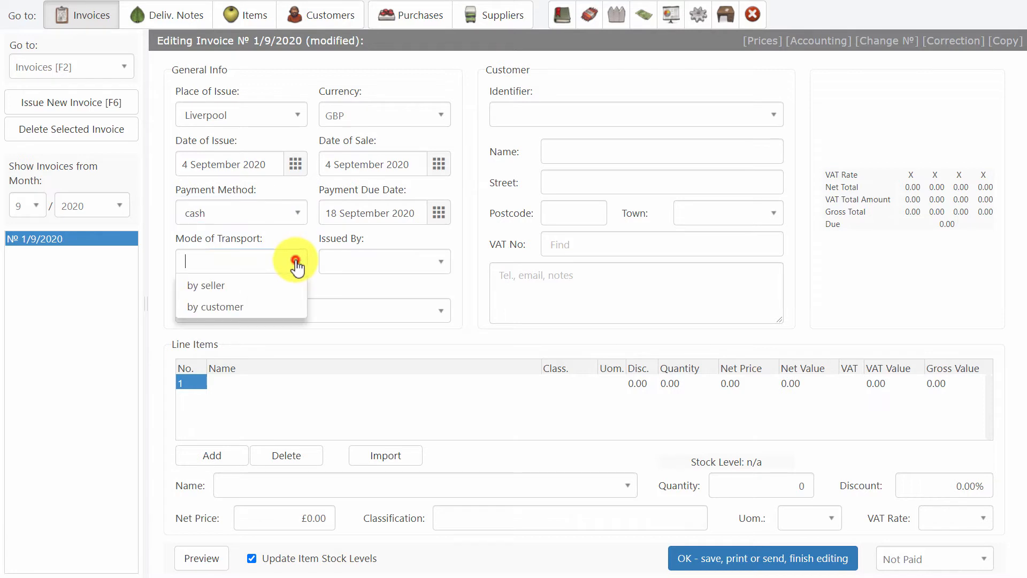
{"action": "left_click", "coordinate": [270, 308]}
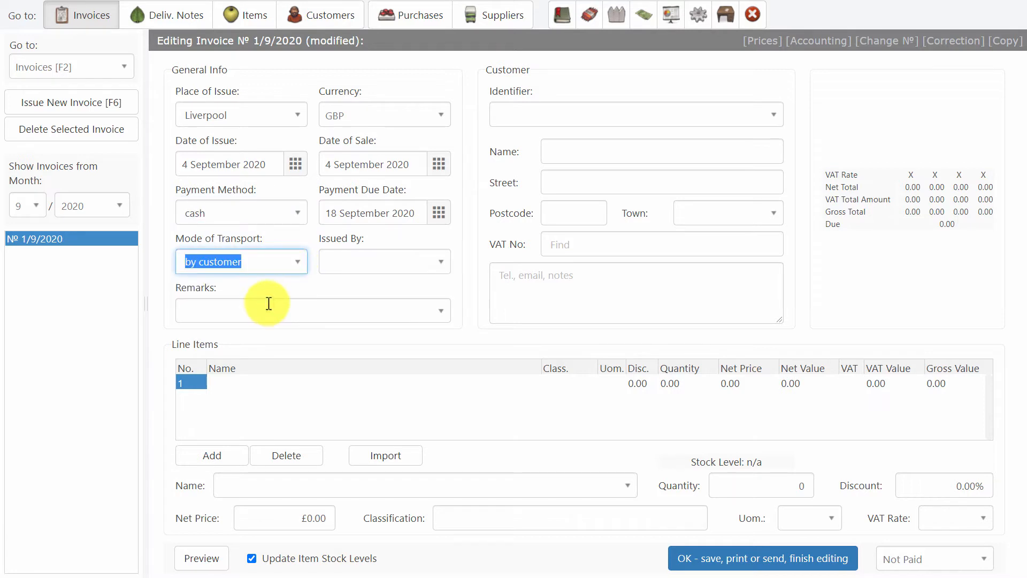
{"action": "left_click", "coordinate": [402, 266]}
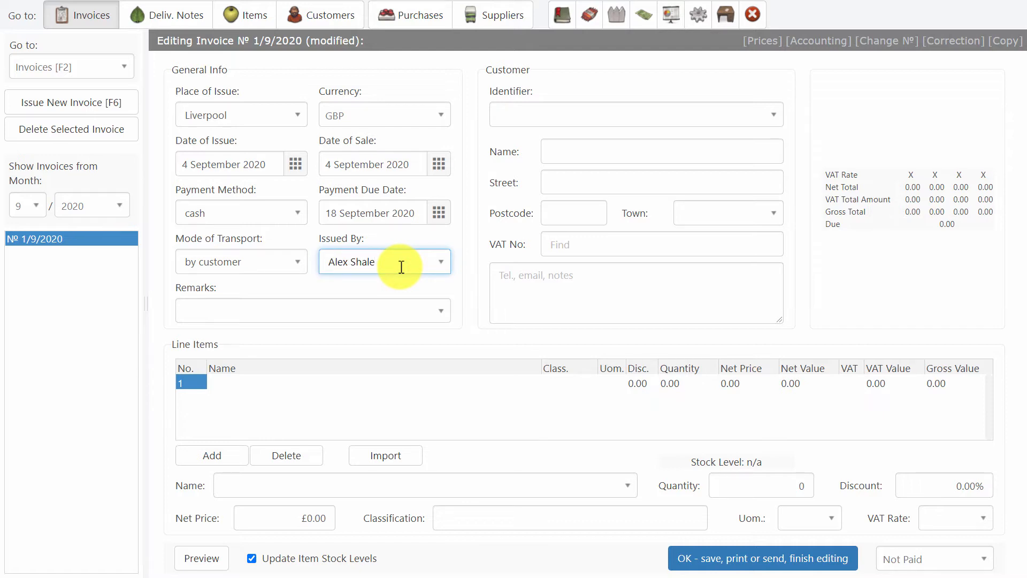
{"action": "left_click", "coordinate": [223, 310]}
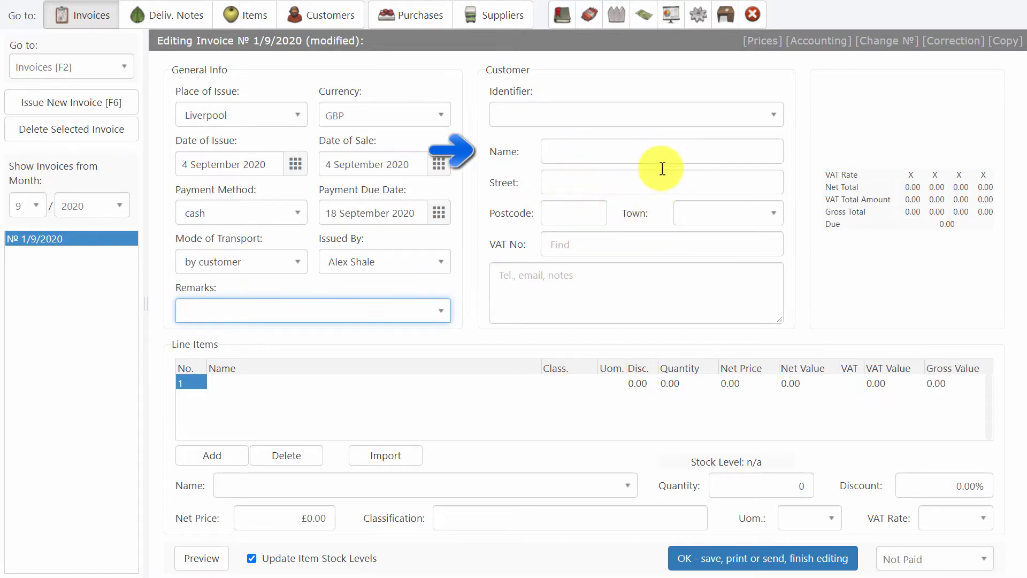
Step: Enter customer Vitamin Nutrition Ltd with its street, postcode, town Laghull and VAT number
{"action": "left_click", "coordinate": [593, 145]}
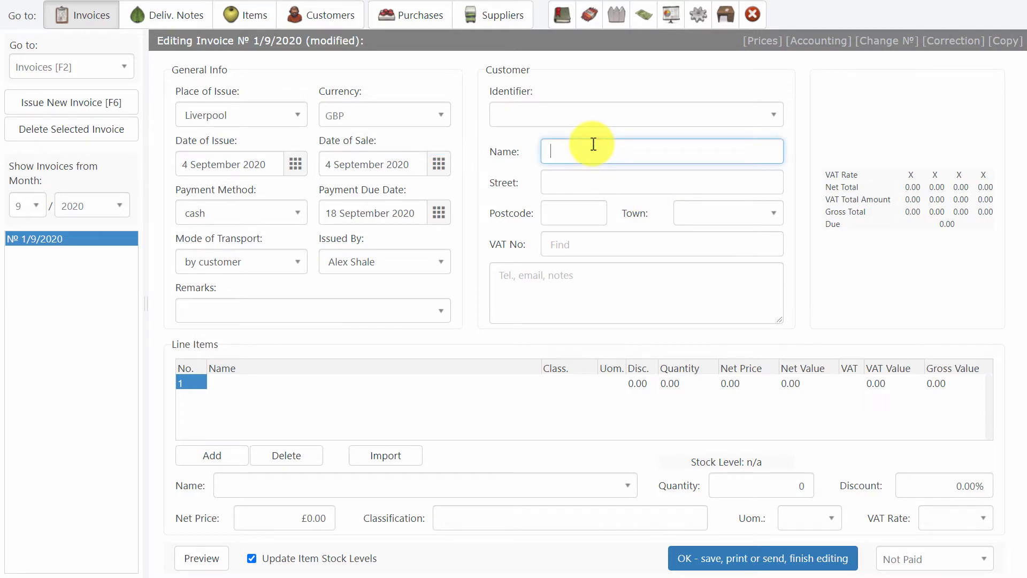
{"action": "type", "text": "Vitamin Nutrition"}
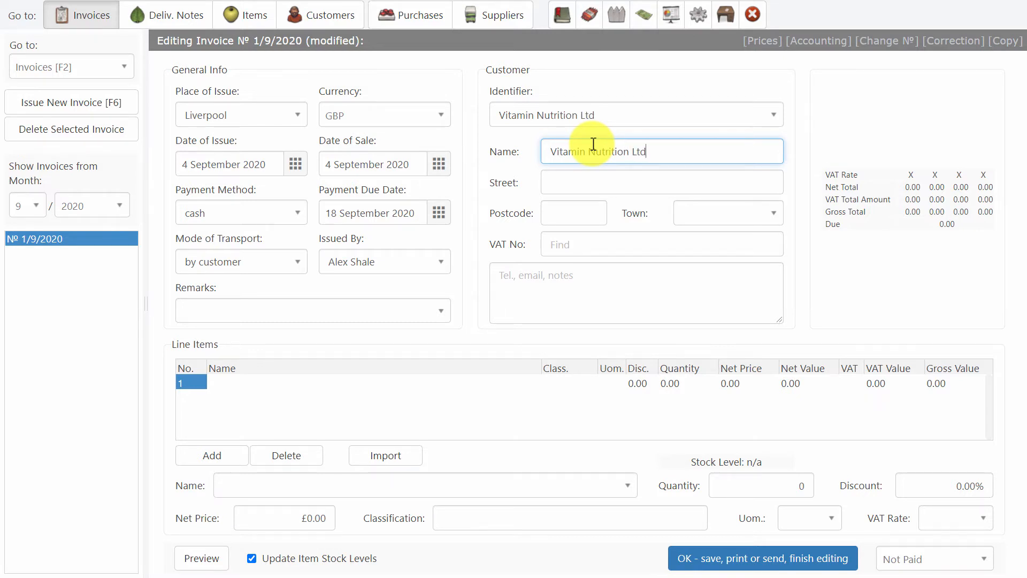
{"action": "type", "text": " Ltd"}
{"action": "left_click", "coordinate": [581, 179]}
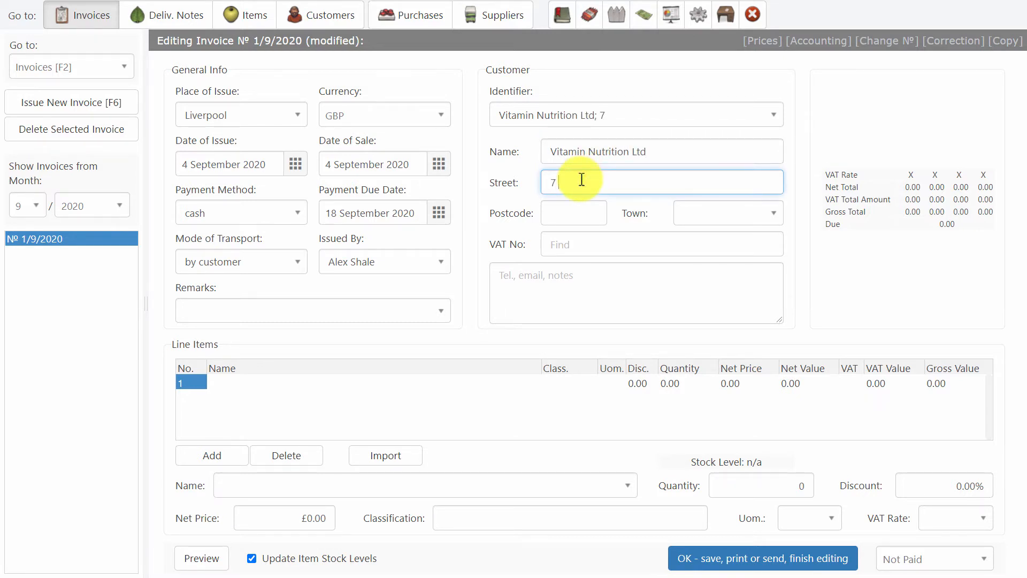
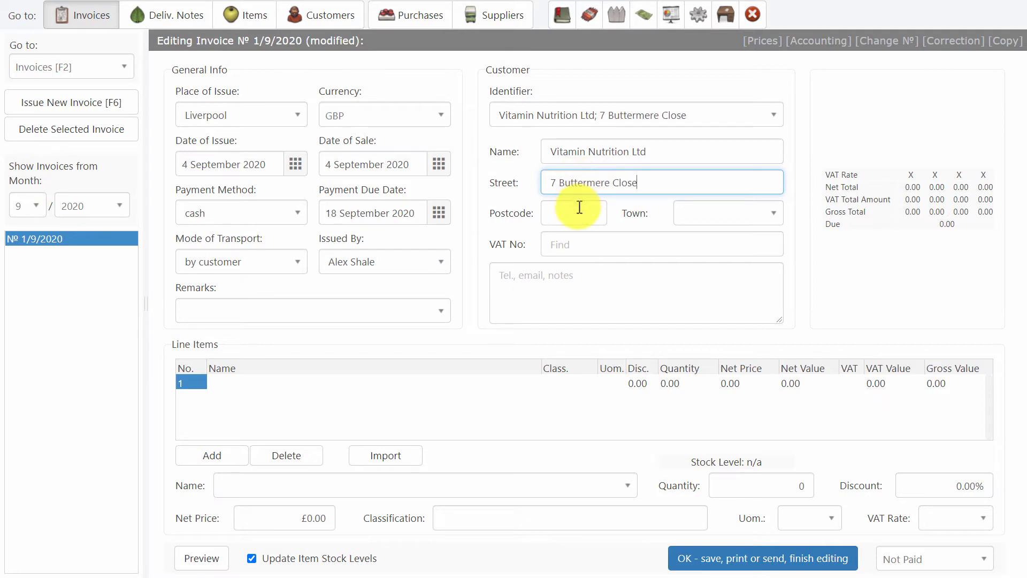
{"action": "left_click", "coordinate": [568, 214]}
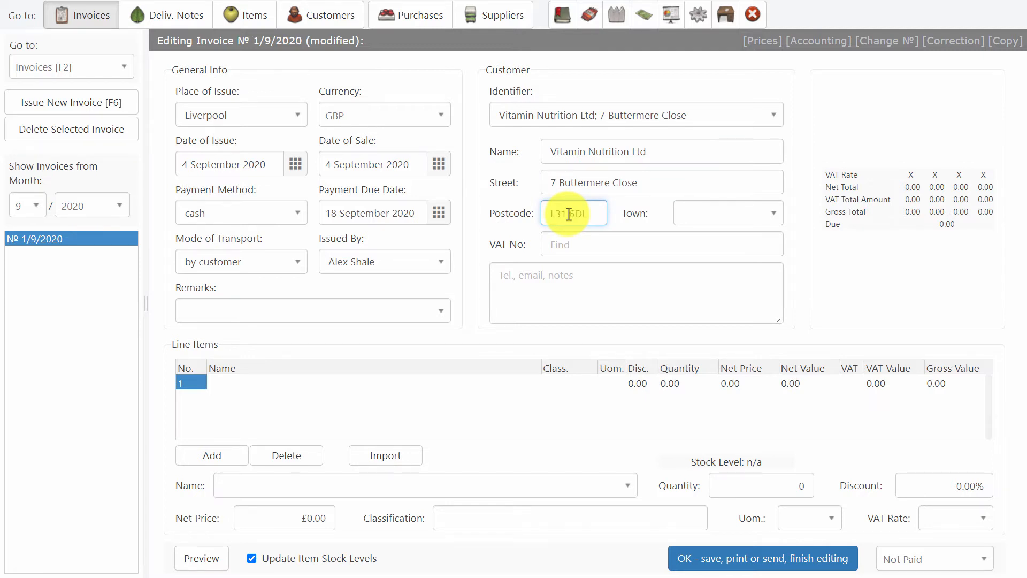
{"action": "left_click", "coordinate": [685, 213]}
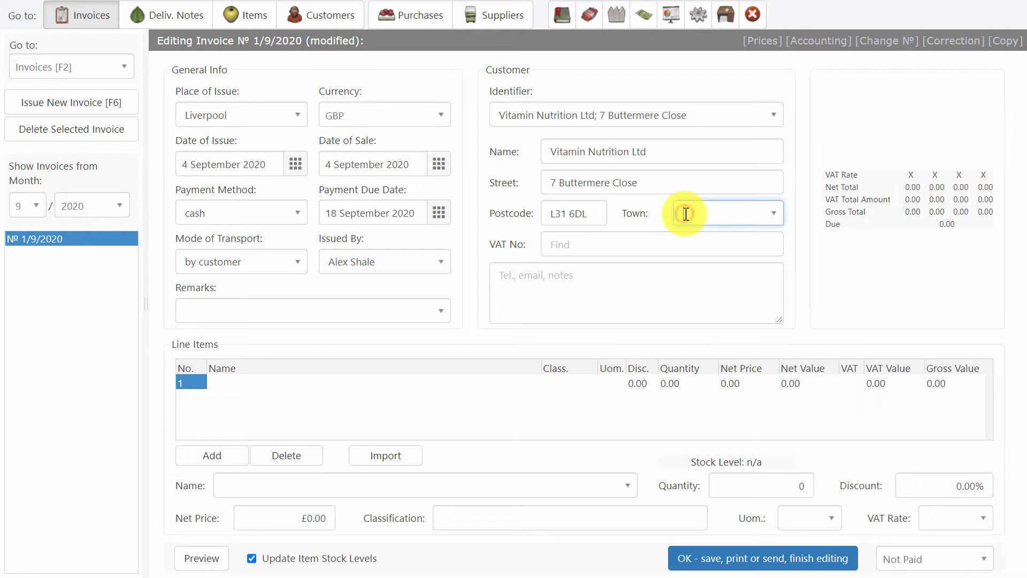
{"action": "type", "text": "L"}
{"action": "type", "text": "aghull"}
{"action": "left_click", "coordinate": [598, 244]}
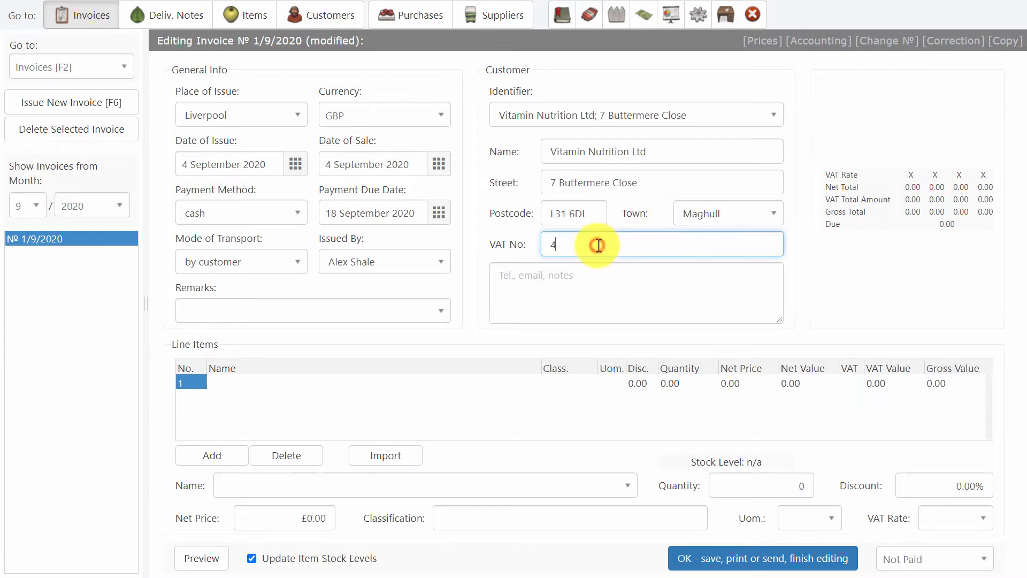
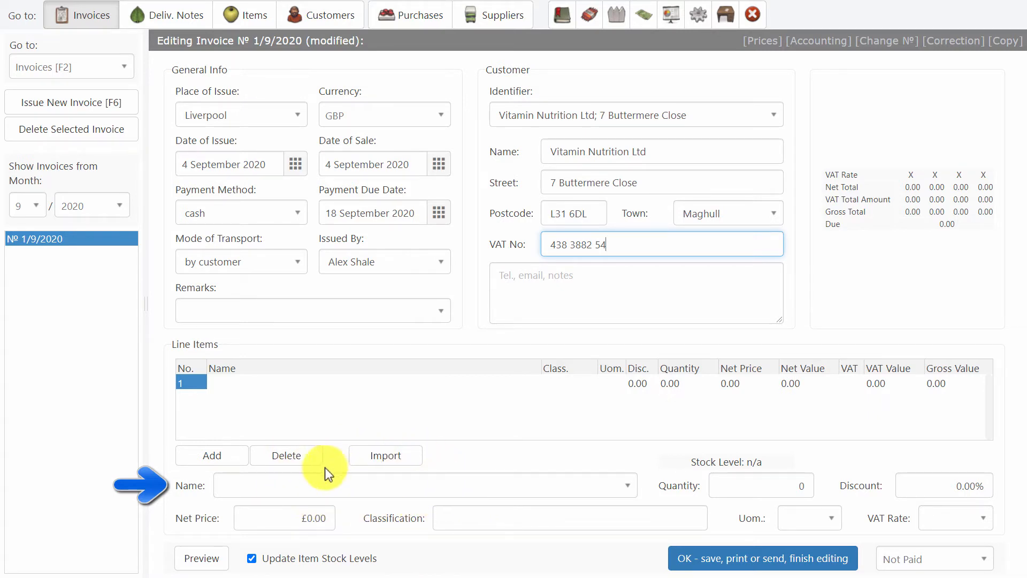
Step: Add a Sour Cream line item: quantity 14 at net price 2.04
{"action": "left_click", "coordinate": [305, 484]}
{"action": "type", "text": "Sour Cream"}
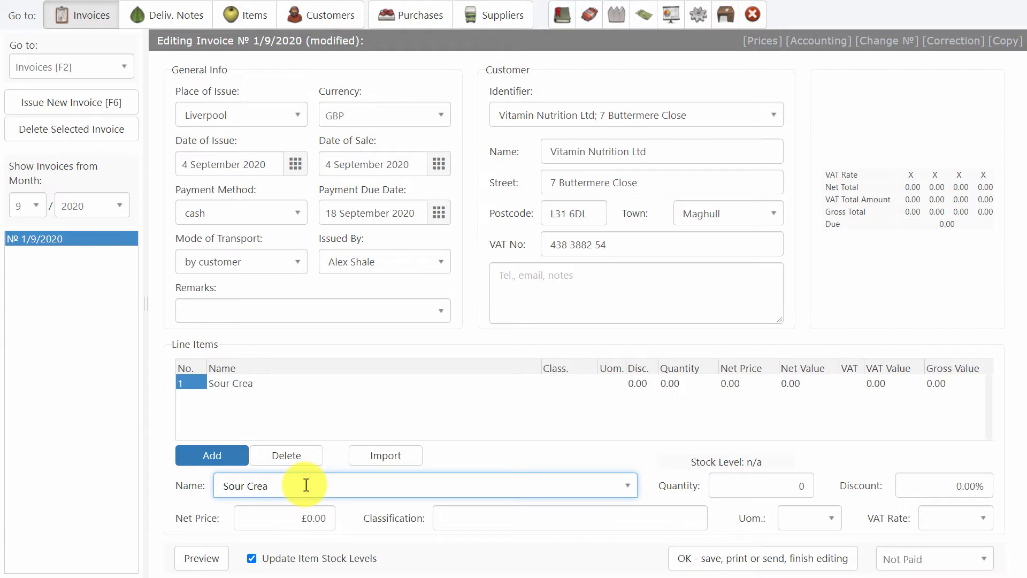
{"action": "left_click", "coordinate": [743, 492]}
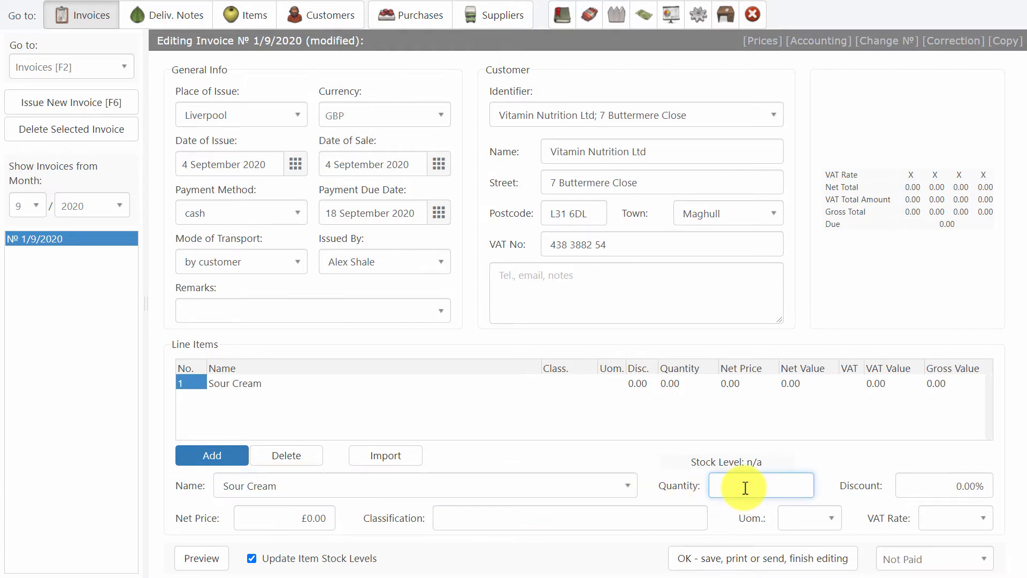
{"action": "type", "text": "14"}
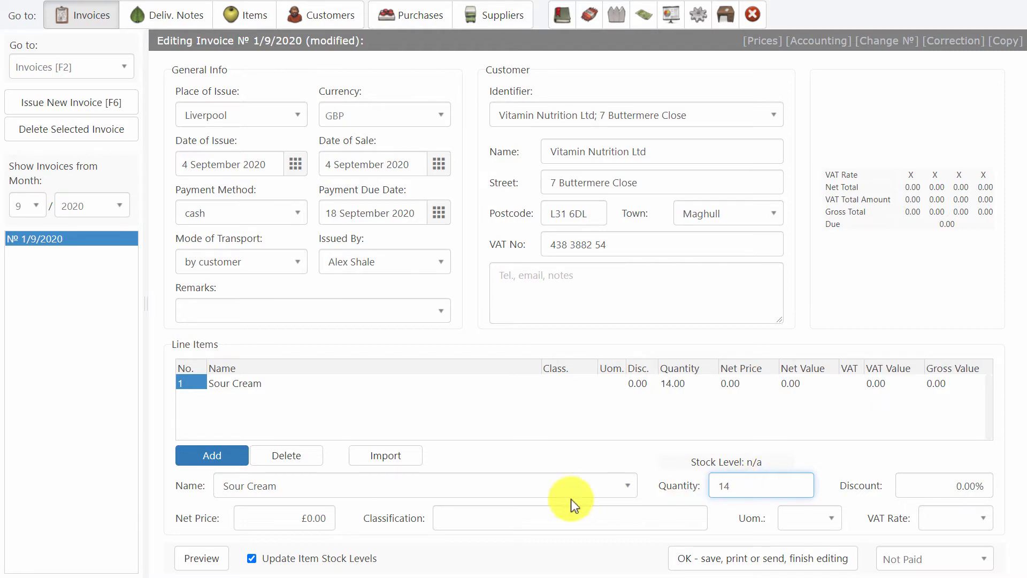
{"action": "left_click", "coordinate": [314, 518]}
{"action": "type", "text": "2.04"}
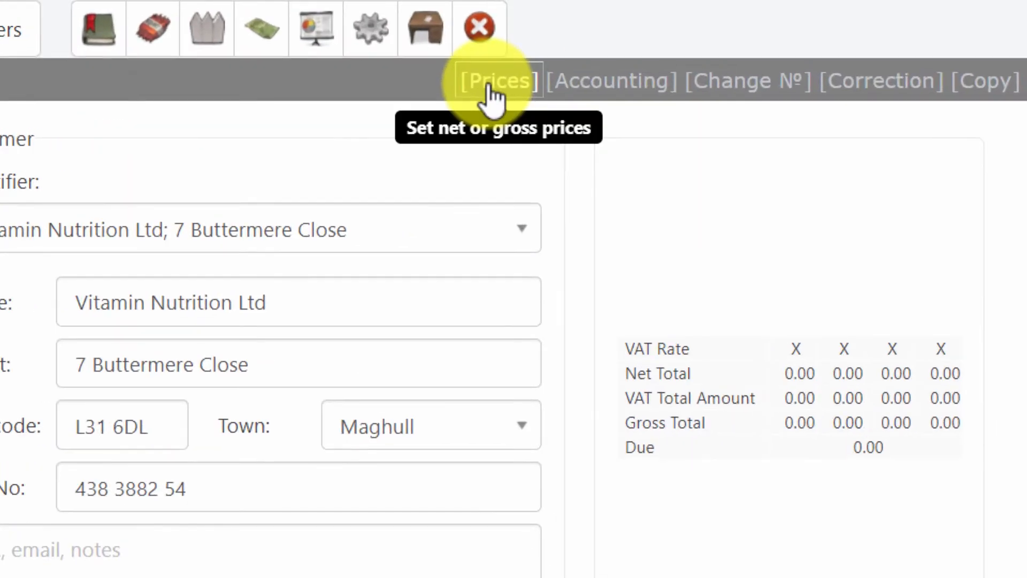
Step: Check the invoice pricing settings and keep prices as net
{"action": "left_click", "coordinate": [492, 99]}
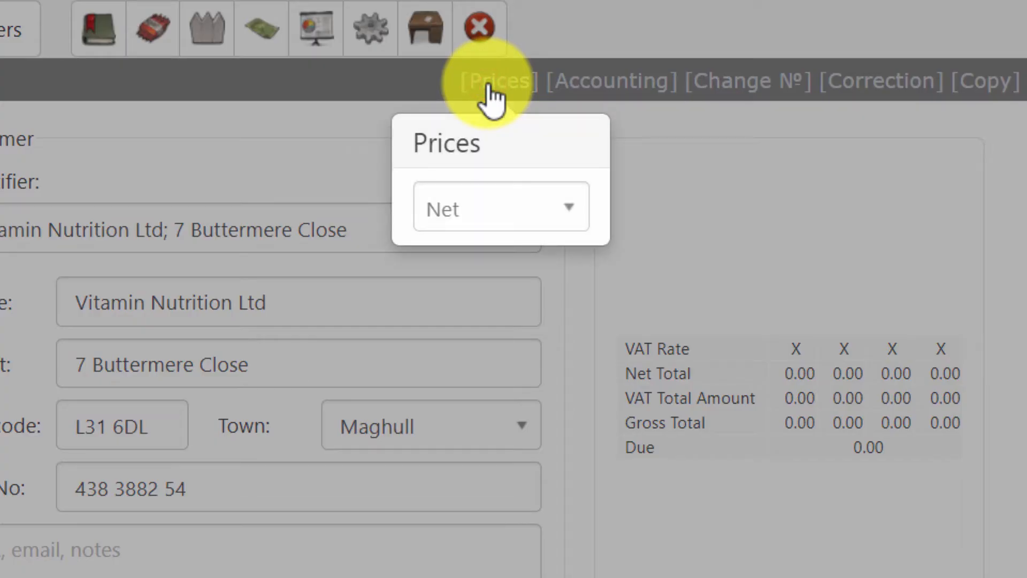
{"action": "left_click", "coordinate": [471, 211]}
{"action": "left_click", "coordinate": [339, 294]}
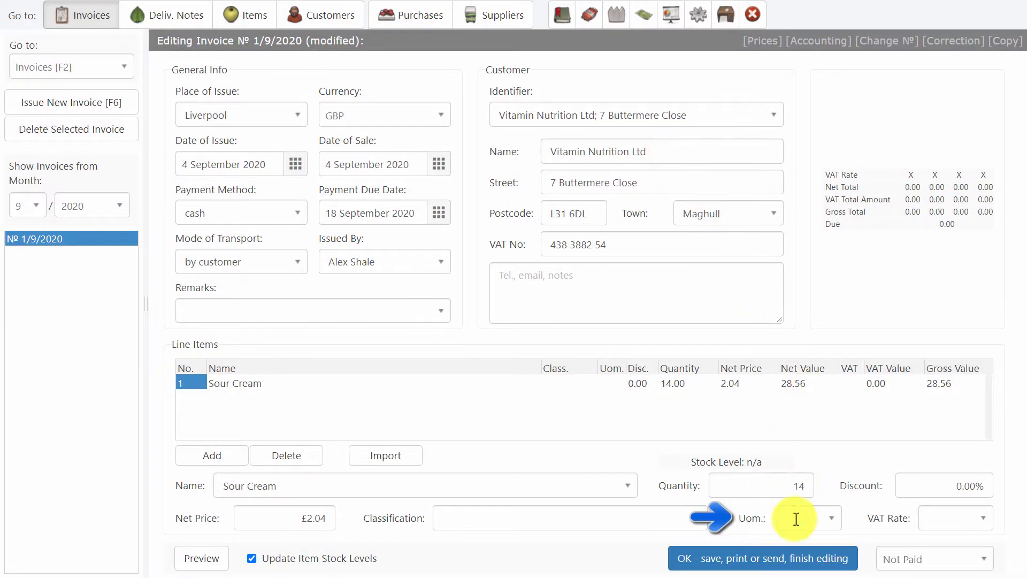
Step: Set the Sour Cream line's unit to jar and its VAT rate to 0%
{"action": "left_click", "coordinate": [796, 519]}
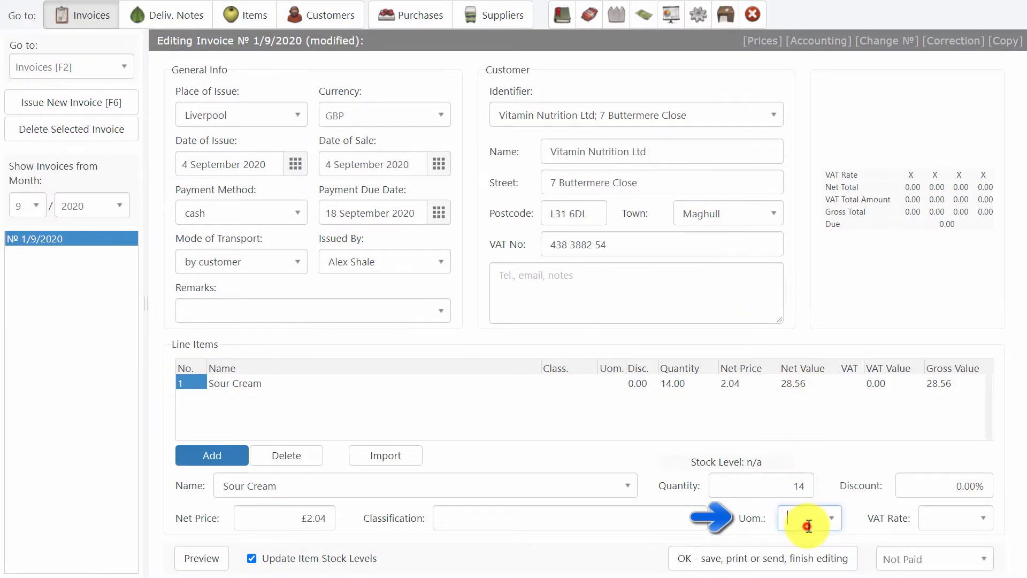
{"action": "type", "text": "jar"}
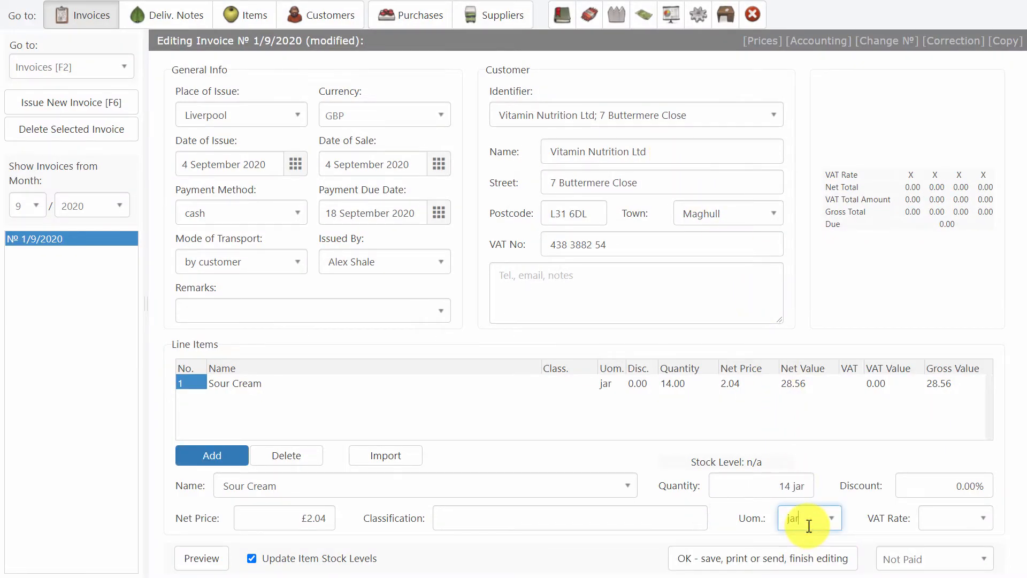
{"action": "left_click", "coordinate": [957, 519]}
{"action": "left_click", "coordinate": [944, 492]}
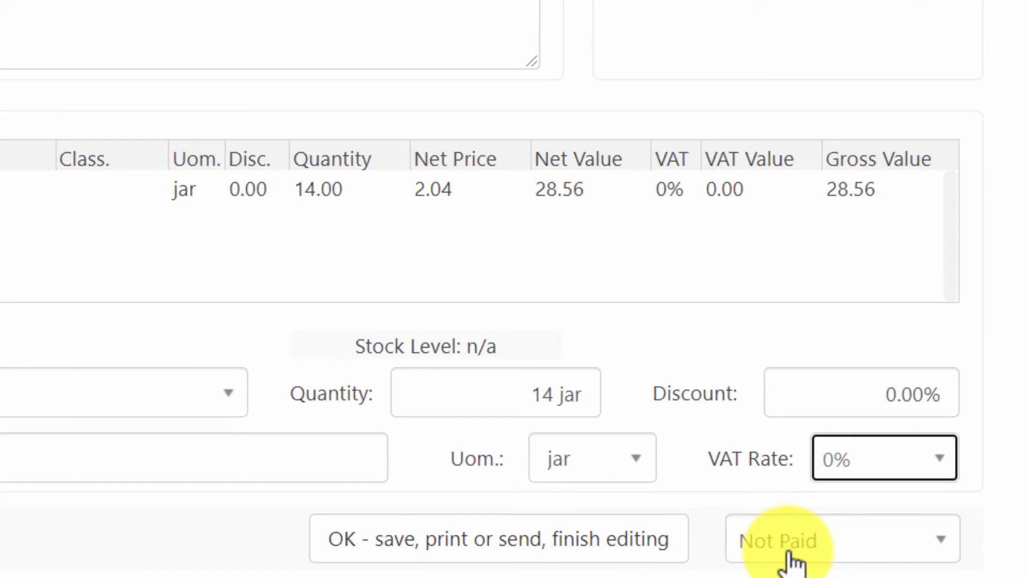
Step: Mark invoice 1/9/2020 as Paid and save it
{"action": "left_click", "coordinate": [791, 557]}
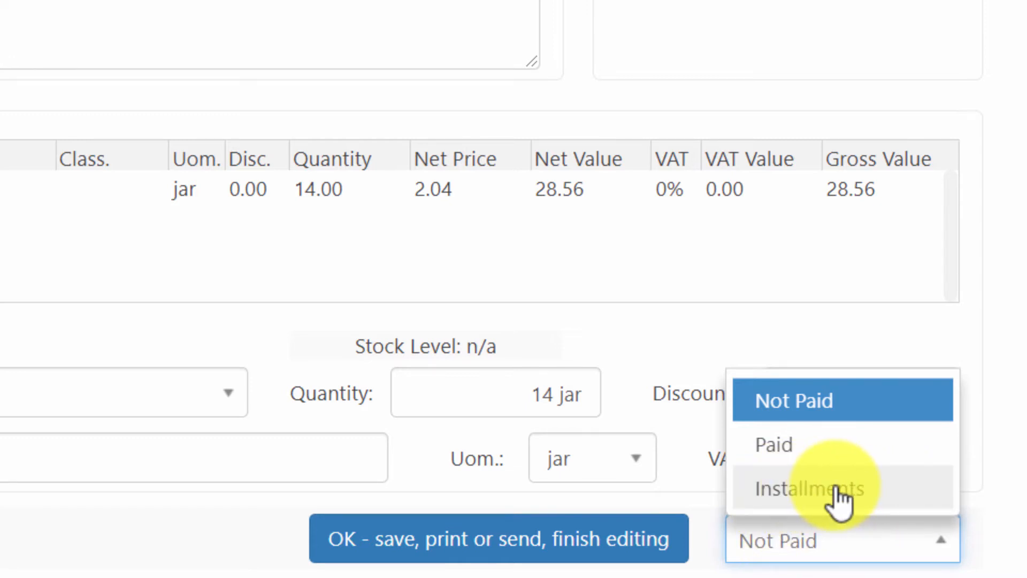
{"action": "left_click", "coordinate": [760, 446]}
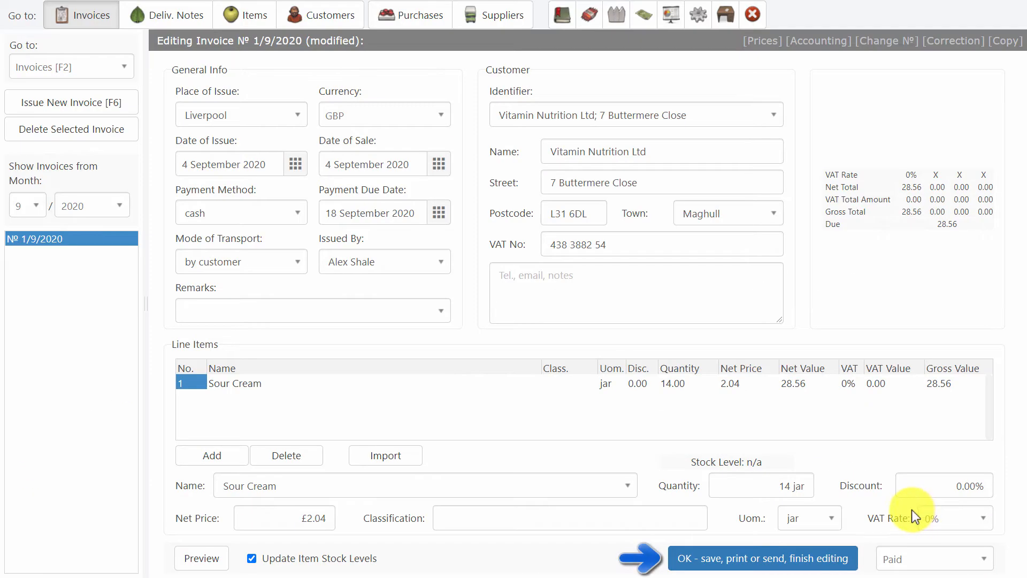
{"action": "left_click", "coordinate": [760, 559]}
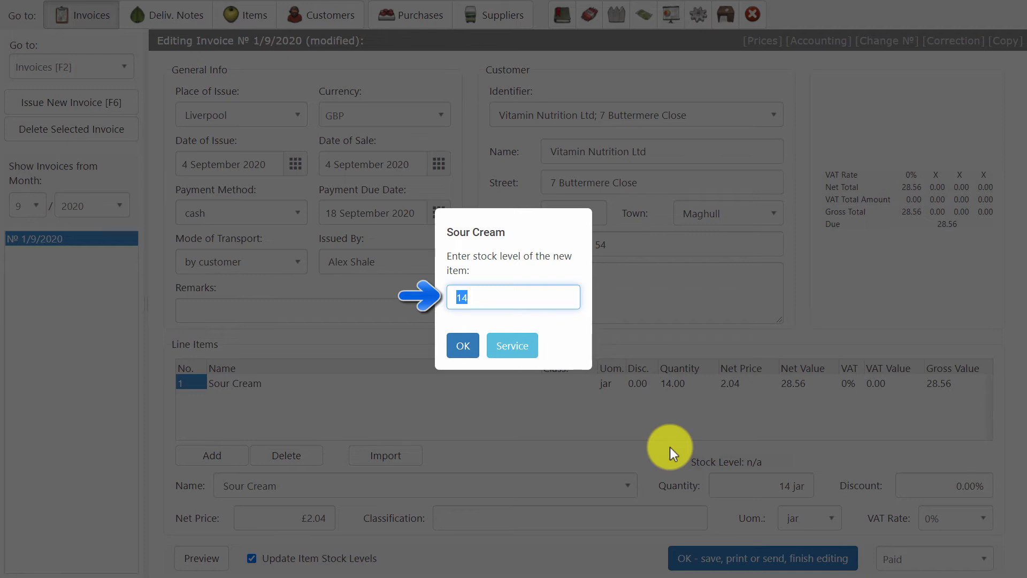
Step: Give Sour Cream a stock level of 100, then download the saved invoice PDF
{"action": "type", "text": "1"}
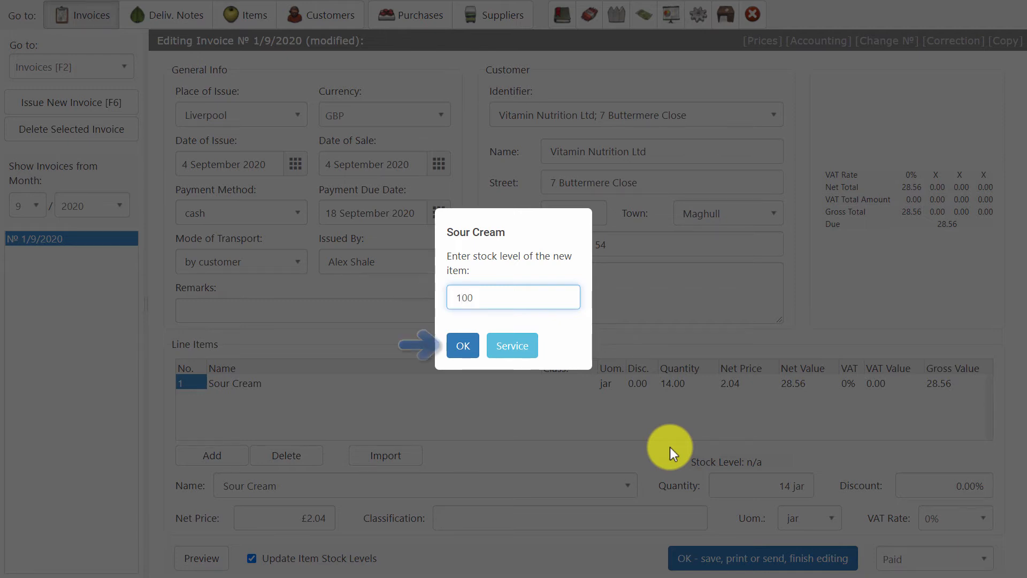
{"action": "left_click", "coordinate": [453, 348]}
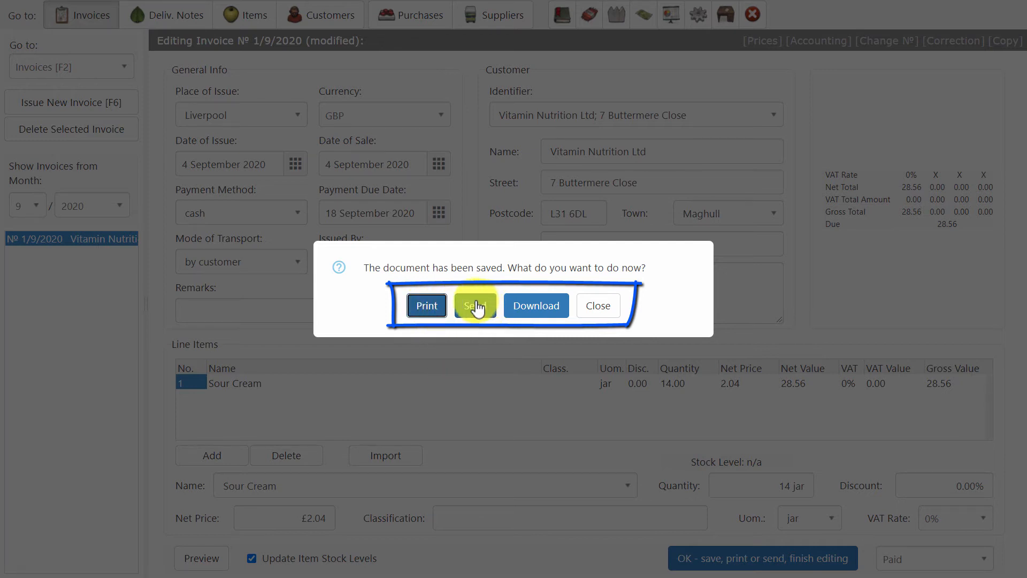
{"action": "left_click", "coordinate": [536, 308]}
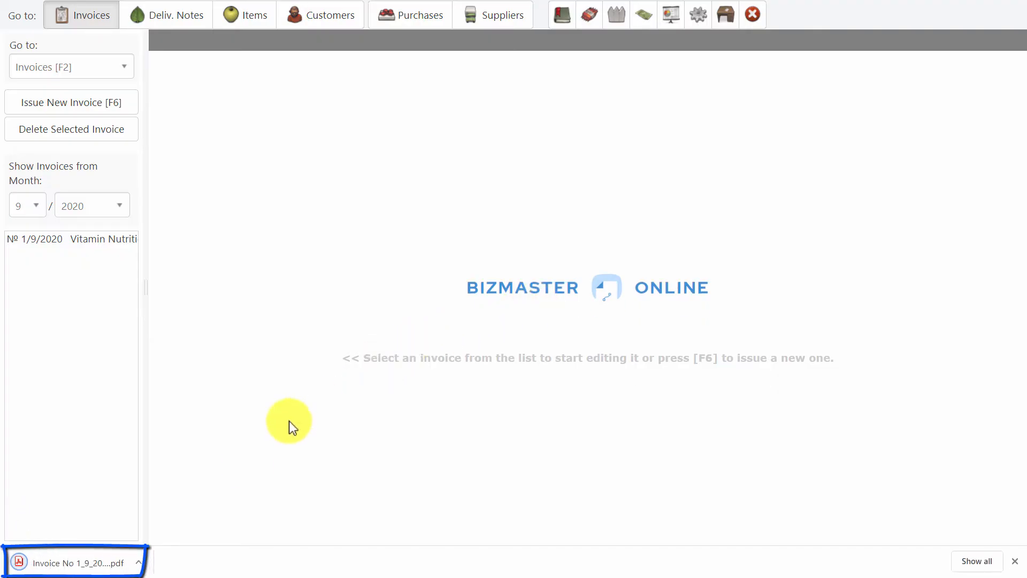
Step: Open the downloaded invoice PDF and scroll through it to review the blank seller details
{"action": "left_click", "coordinate": [83, 567]}
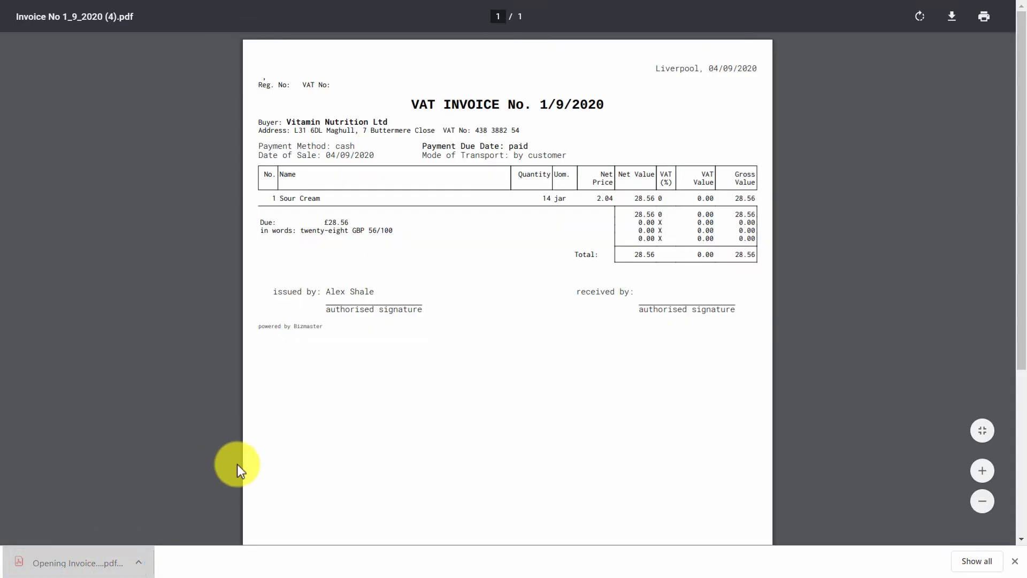
{"action": "scroll", "coordinate": [479, 302], "scroll_direction": "up", "scroll_amount": 1}
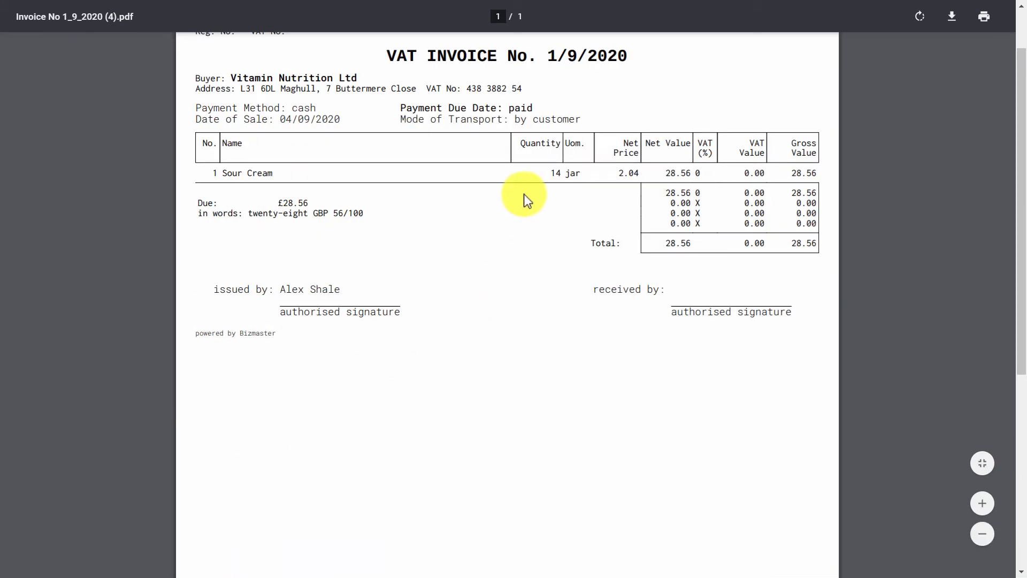
{"action": "scroll", "coordinate": [492, 182], "scroll_direction": "up", "scroll_amount": 1}
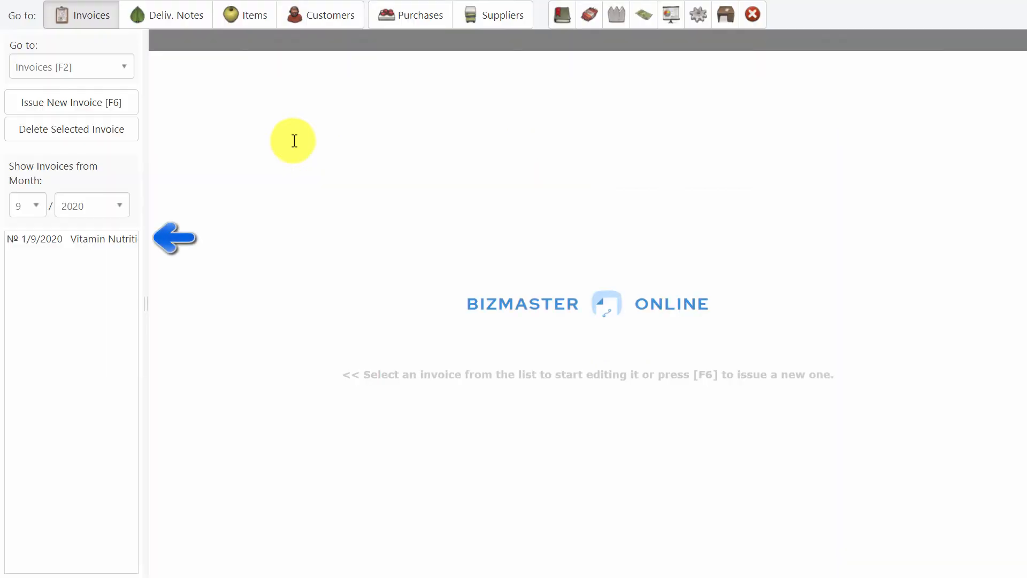
Step: From invoice 1/9/2020, enter the company name, street, postcode and town Liverpool in Configuration
{"action": "left_click", "coordinate": [88, 238]}
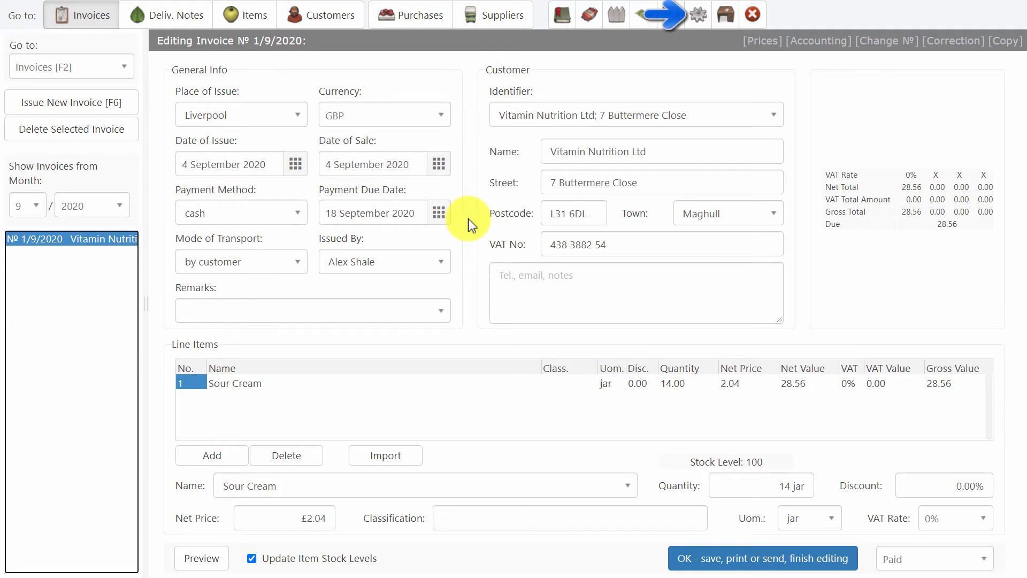
{"action": "left_click", "coordinate": [698, 15]}
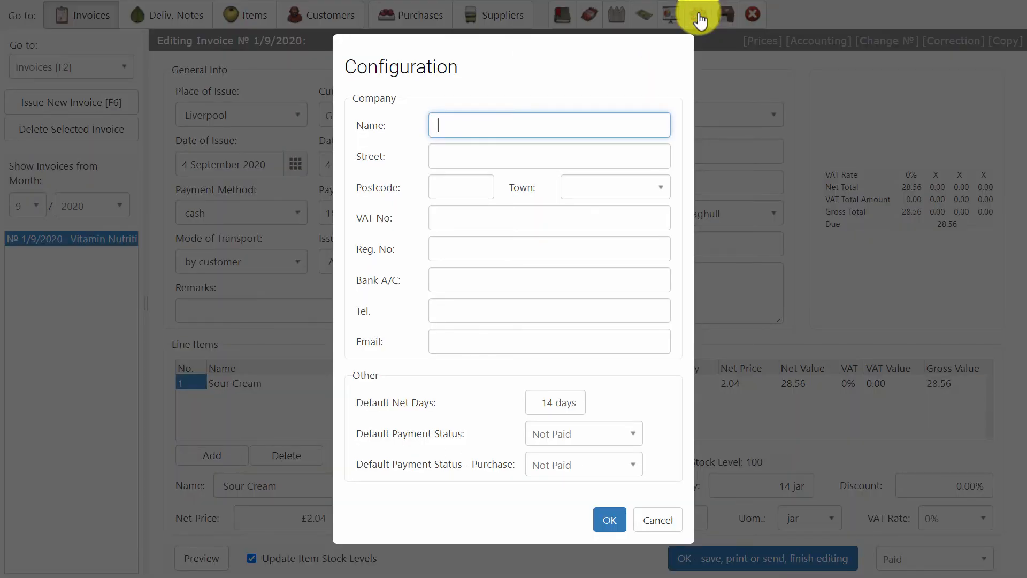
{"action": "type", "text": "Alex Sha"}
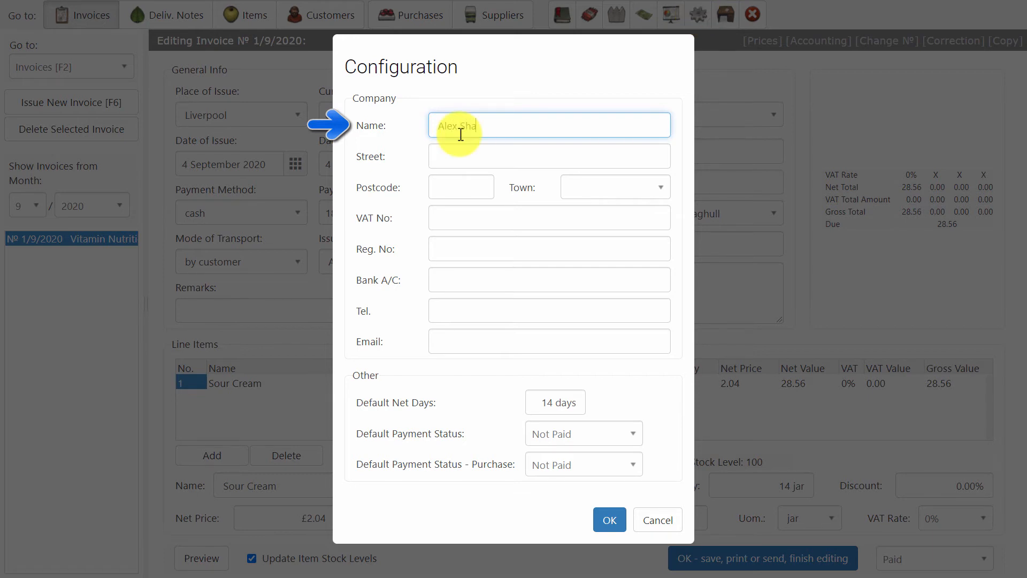
{"action": "type", "text": "le Distr"}
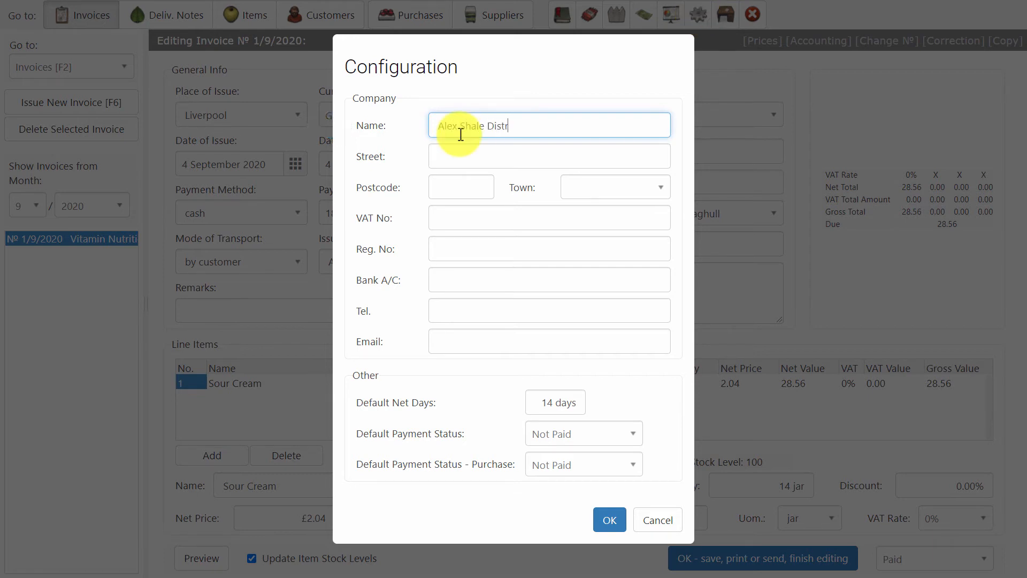
{"action": "type", "text": "ibiution Ltd"}
{"action": "left_click", "coordinate": [456, 156]}
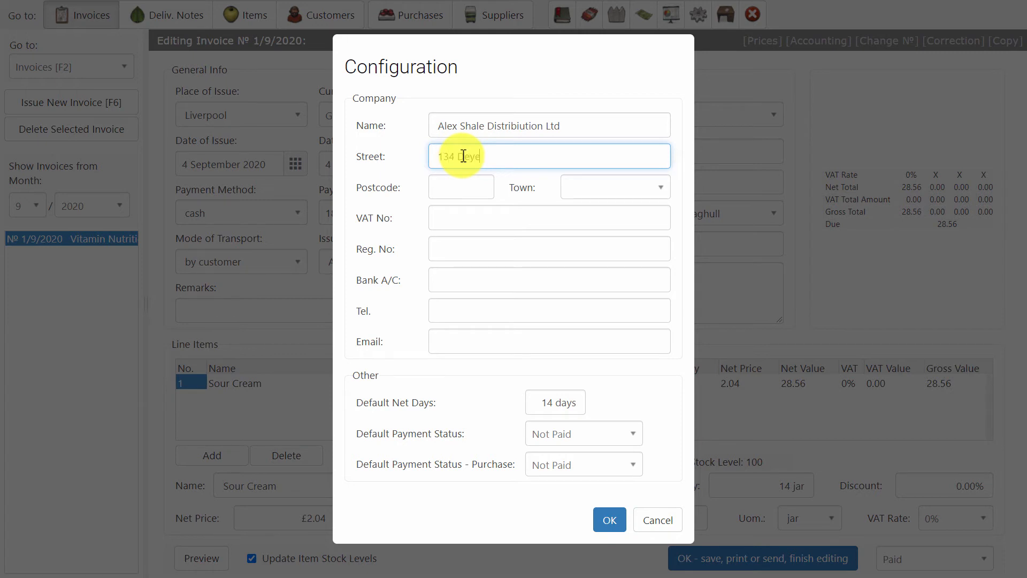
{"action": "left_click", "coordinate": [456, 193]}
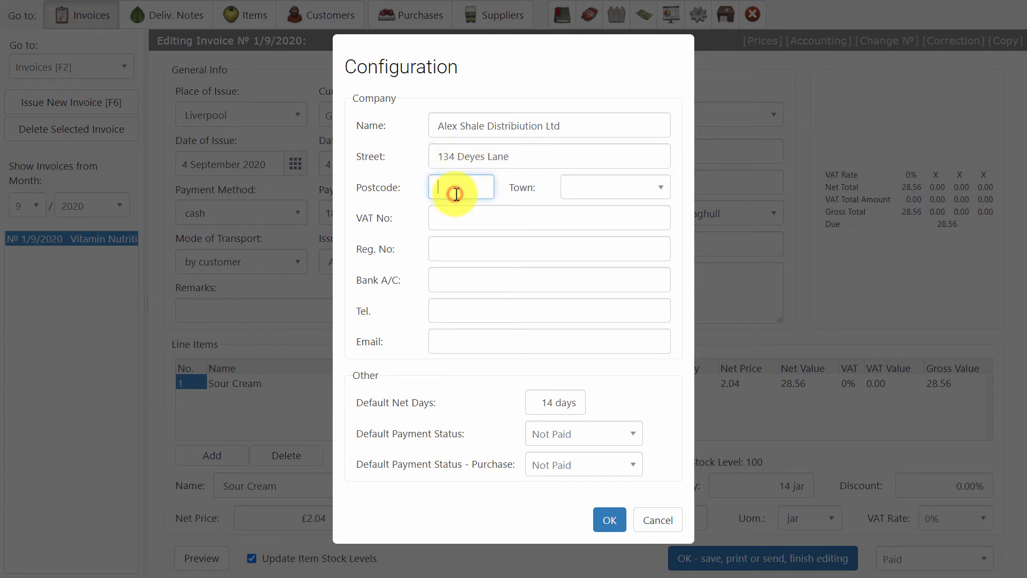
{"action": "type", "text": "L31 6DW"}
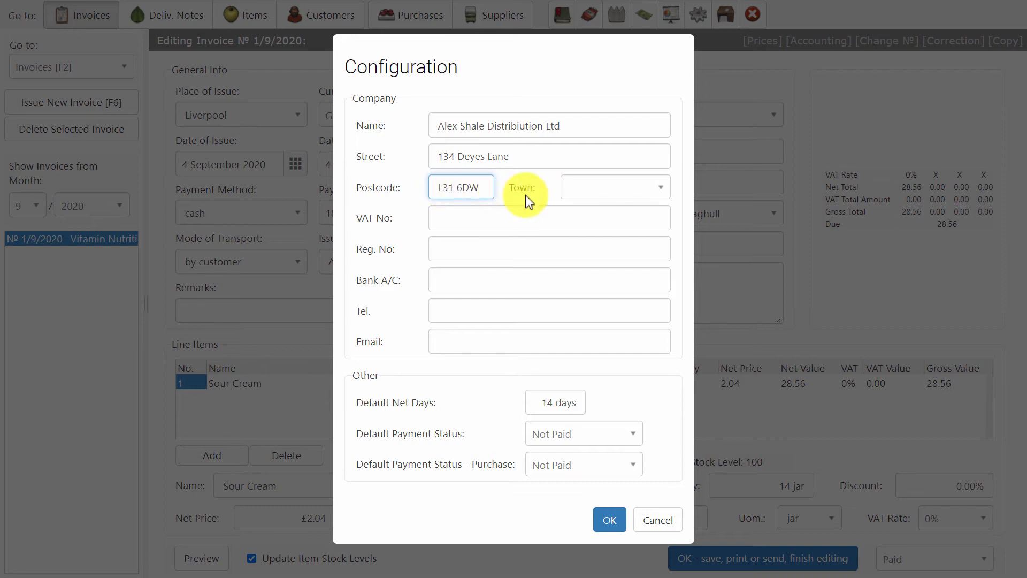
{"action": "left_click", "coordinate": [589, 186]}
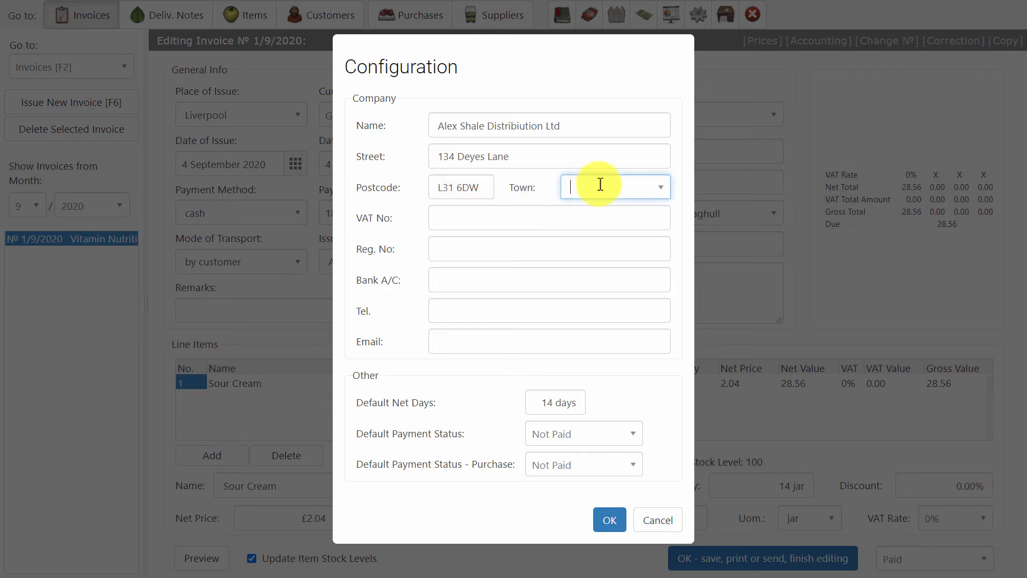
{"action": "type", "text": "Liverpool"}
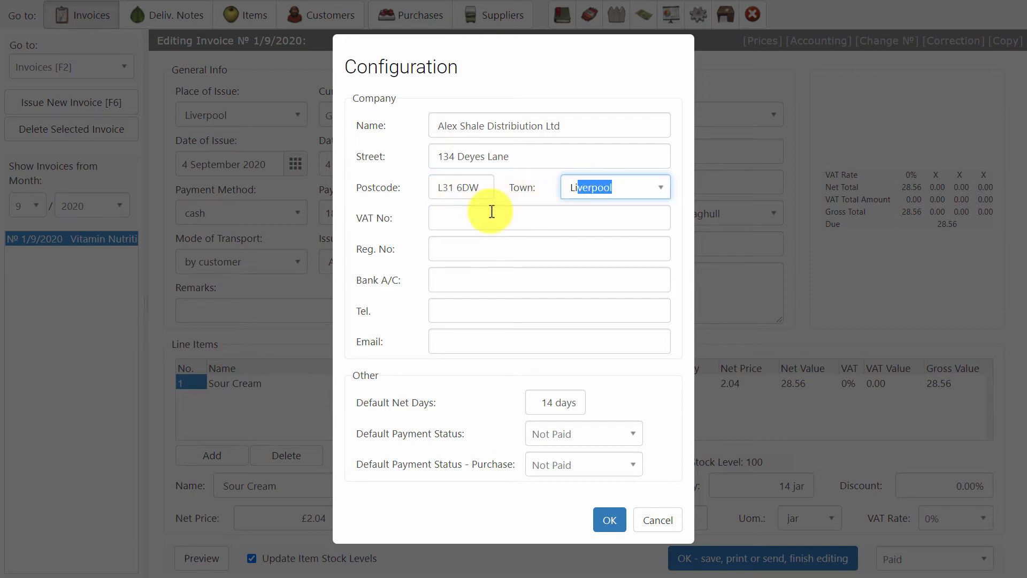
Step: Add the company VAT and registration numbers and save the configuration
{"action": "left_click", "coordinate": [481, 217]}
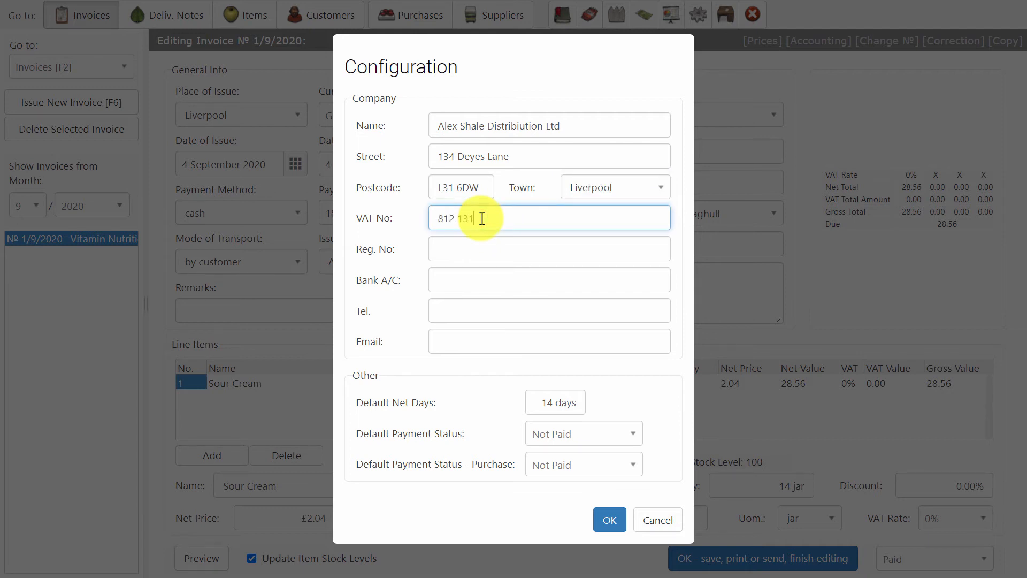
{"action": "left_click", "coordinate": [458, 250]}
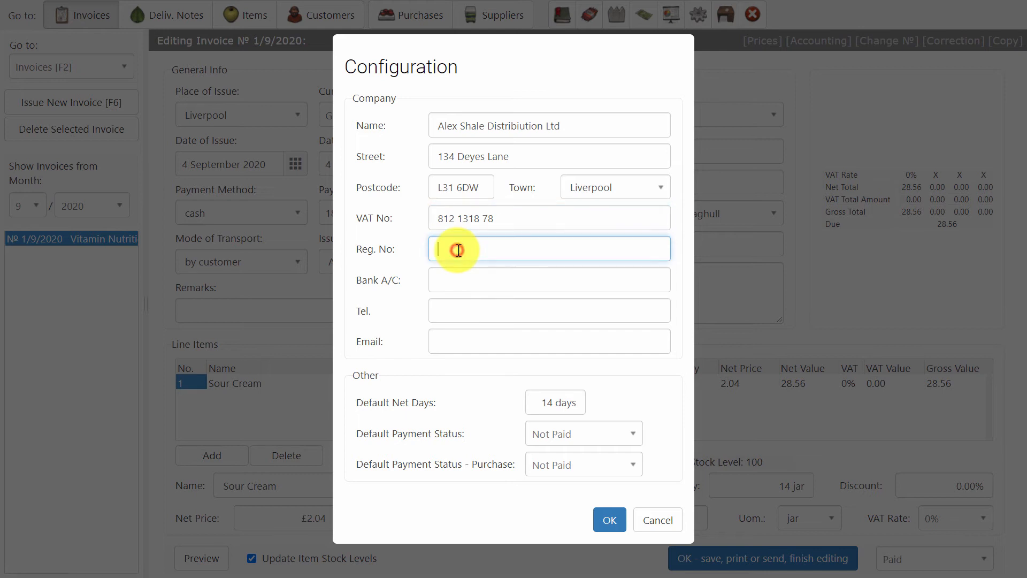
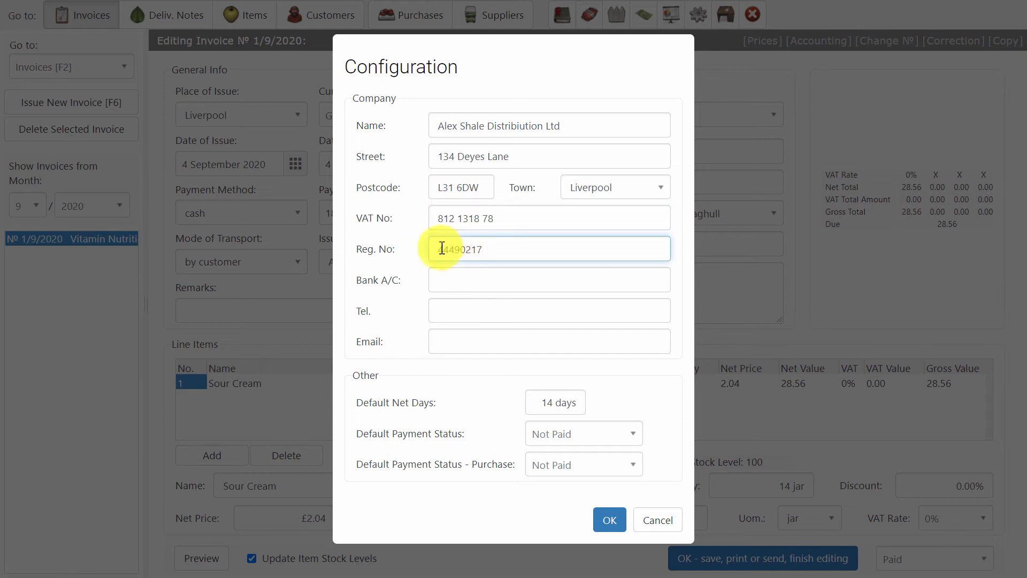
{"action": "left_click", "coordinate": [370, 281]}
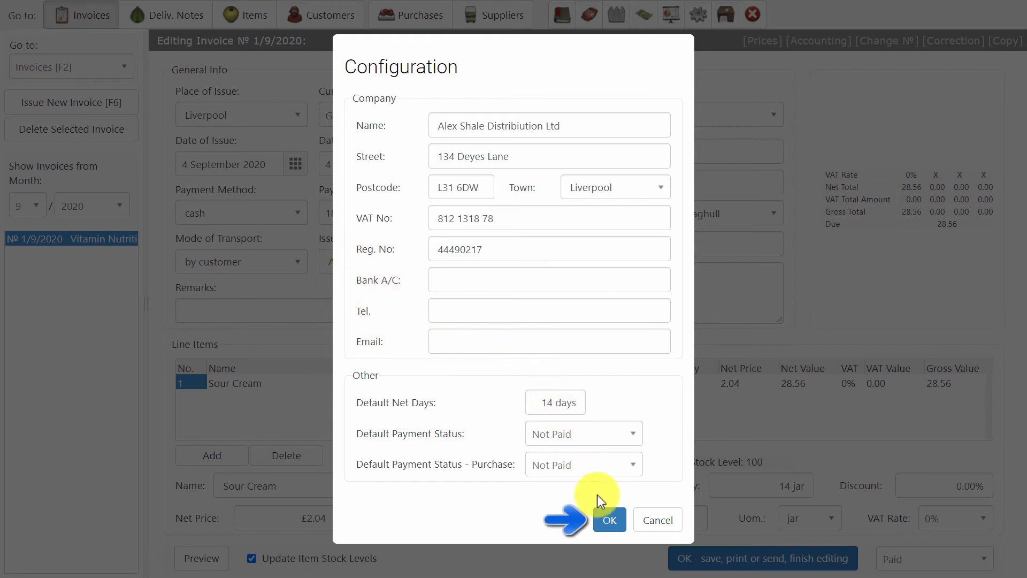
{"action": "left_click", "coordinate": [609, 521]}
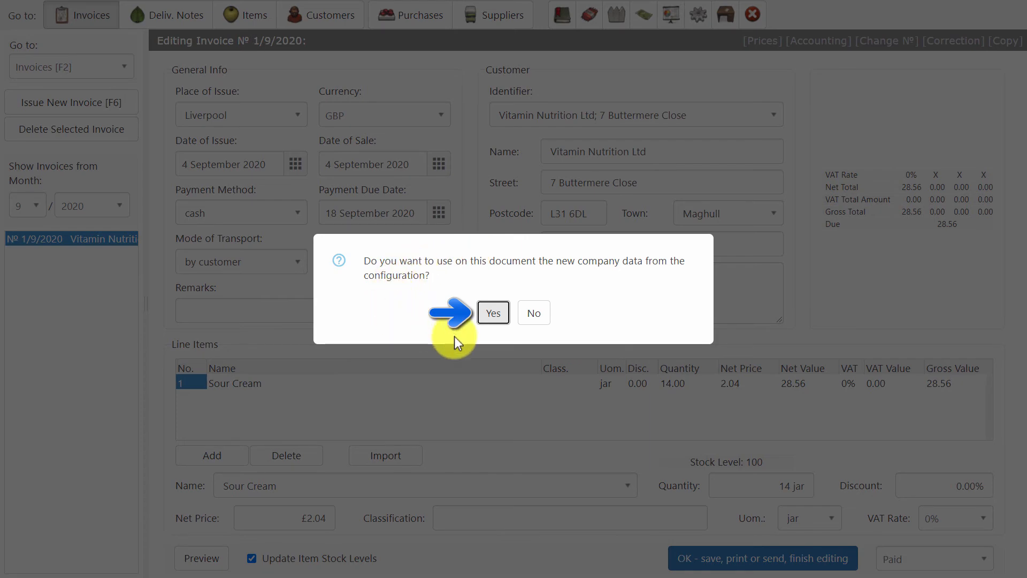
Step: Apply the new company details to invoice 1/9/2020, preview it, and save it again
{"action": "left_click", "coordinate": [493, 318]}
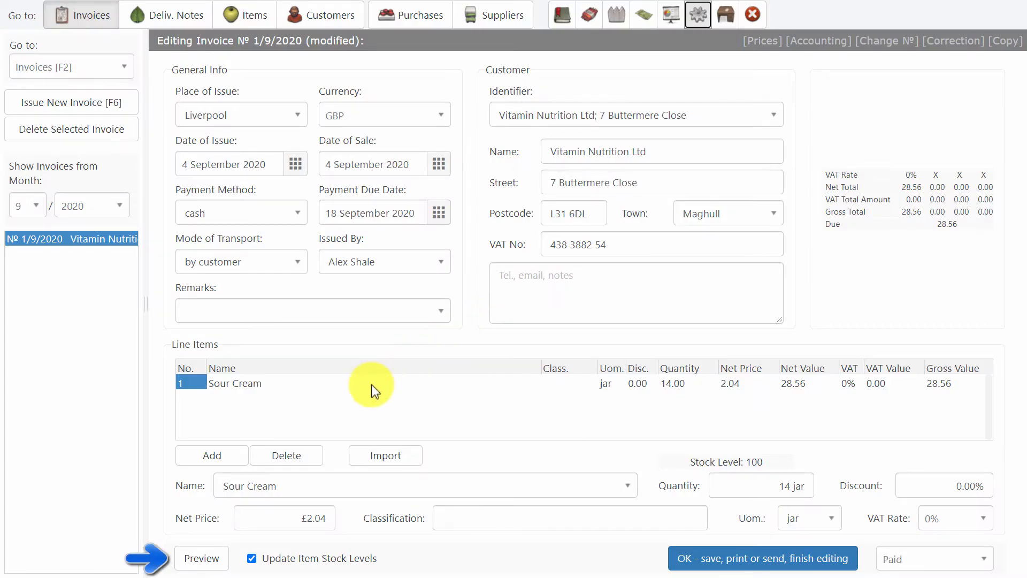
{"action": "left_click", "coordinate": [195, 557]}
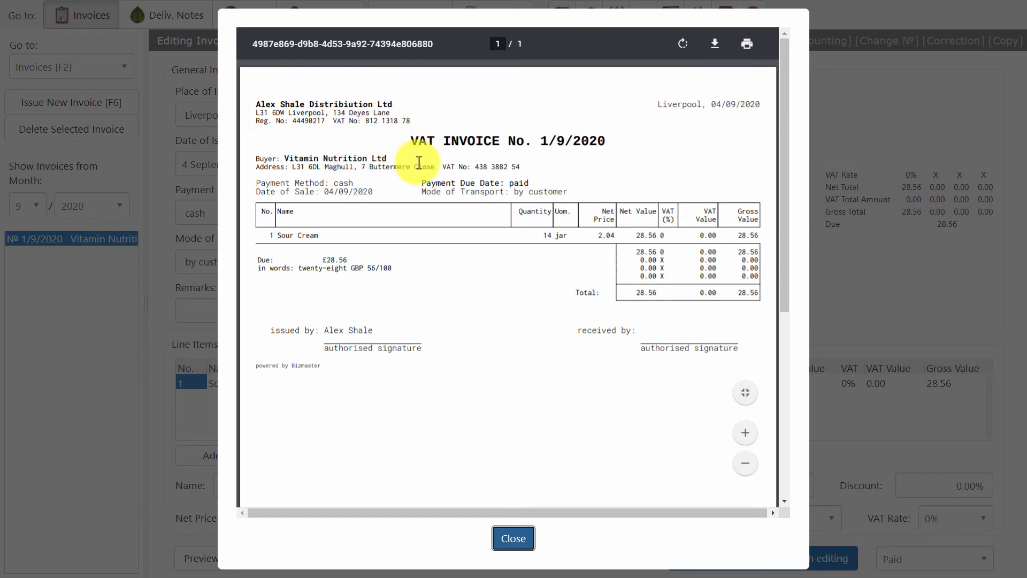
{"action": "left_click", "coordinate": [506, 537]}
{"action": "left_click", "coordinate": [726, 554]}
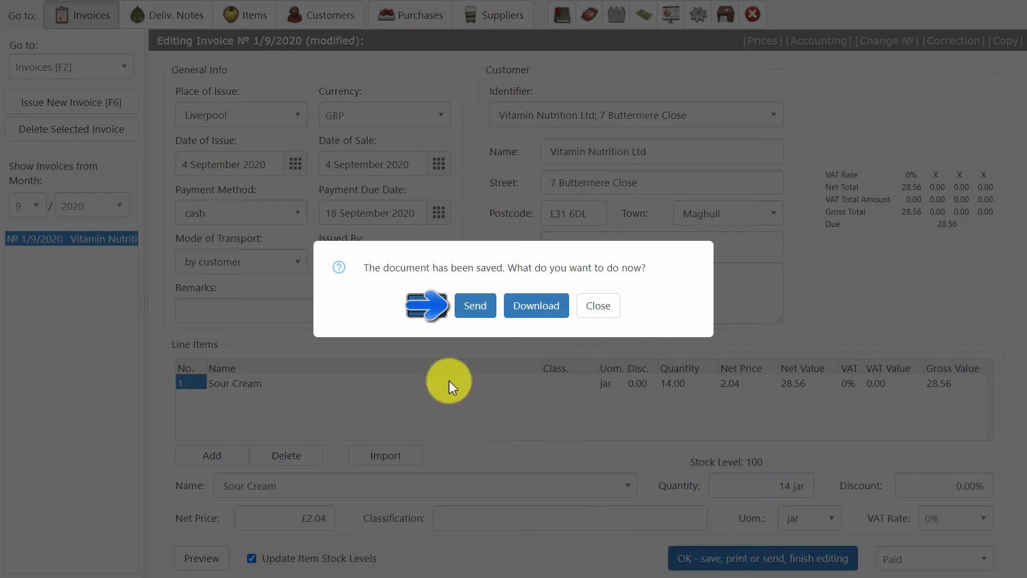
Step: Email invoice 1/9/2020 to the recipient's address and dismiss the 'email has been sent' confirmation
{"action": "left_click", "coordinate": [472, 305]}
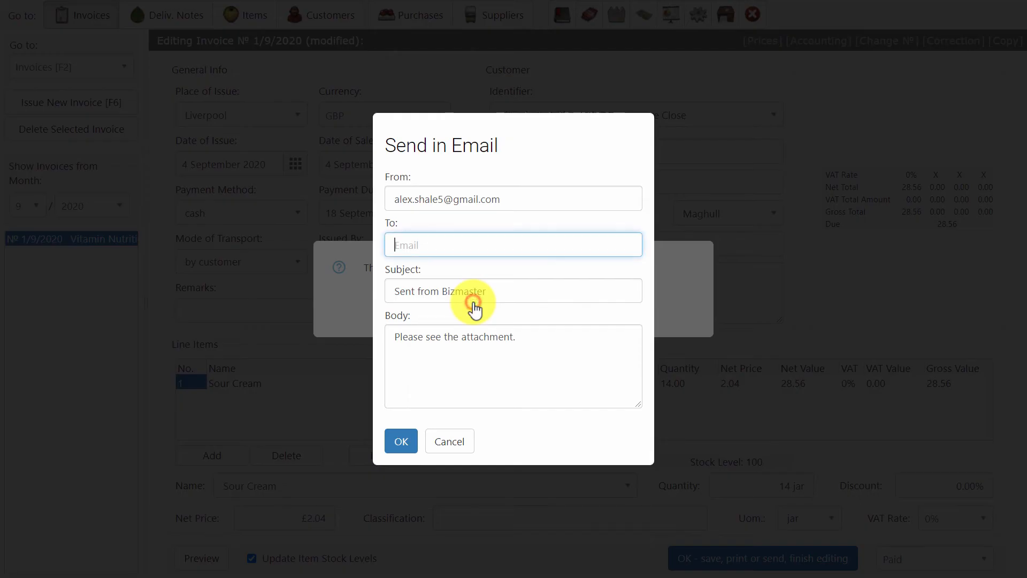
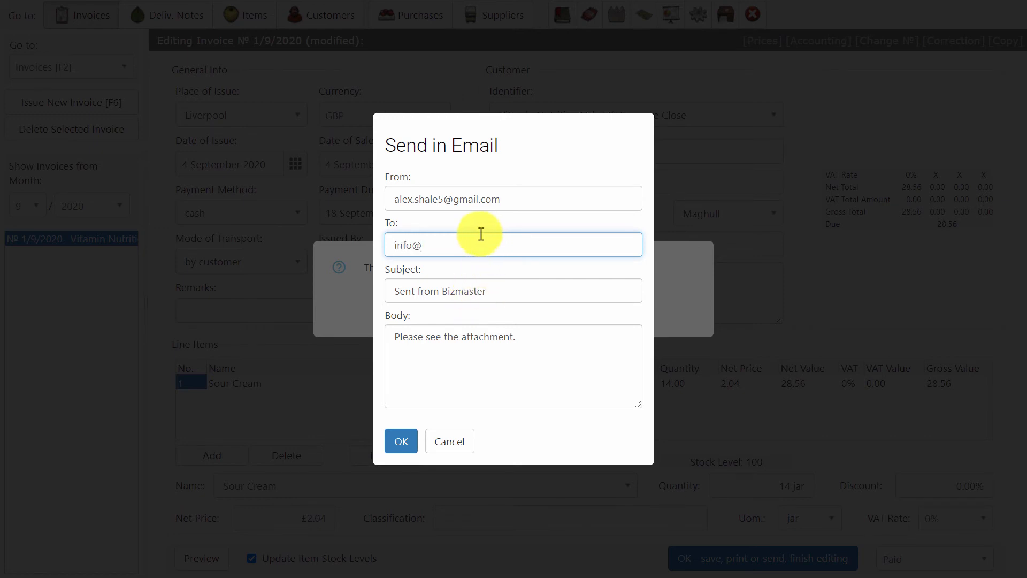
{"action": "left_click", "coordinate": [401, 442]}
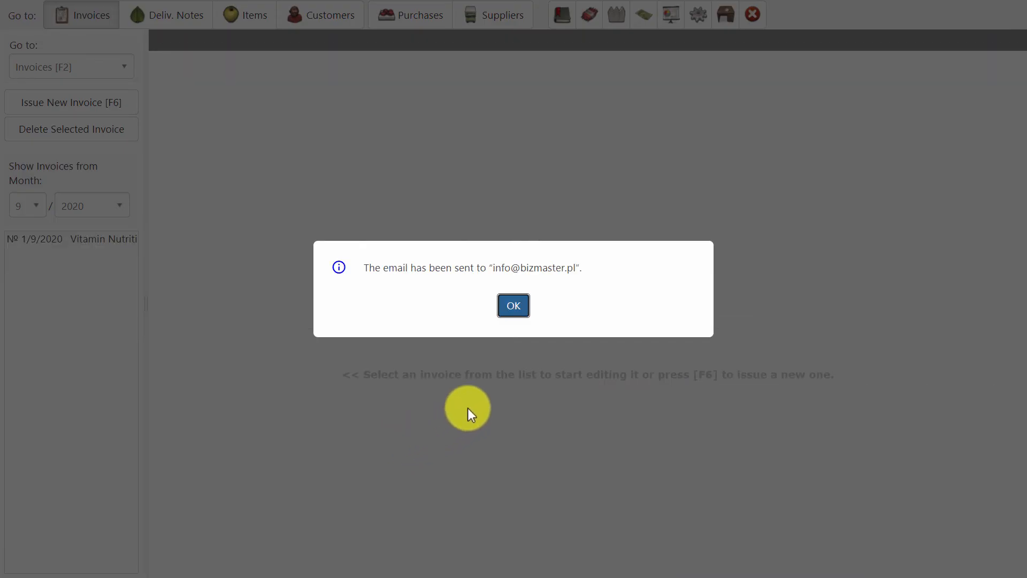
{"action": "left_click", "coordinate": [513, 310]}
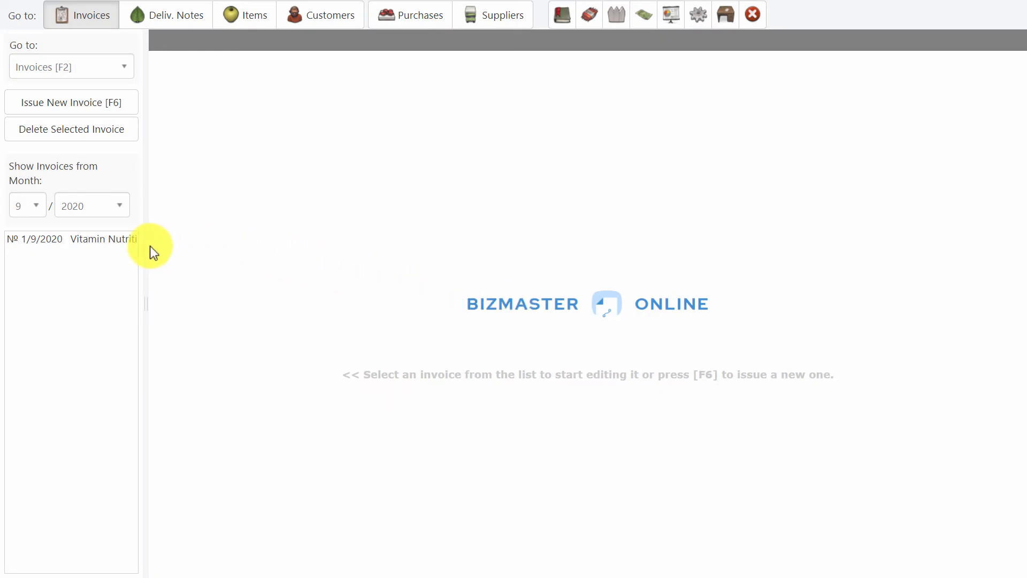
Step: Review invoice 1/9/2020, then check that Sour Cream's stock is down to 86 jars
{"action": "left_click", "coordinate": [91, 242]}
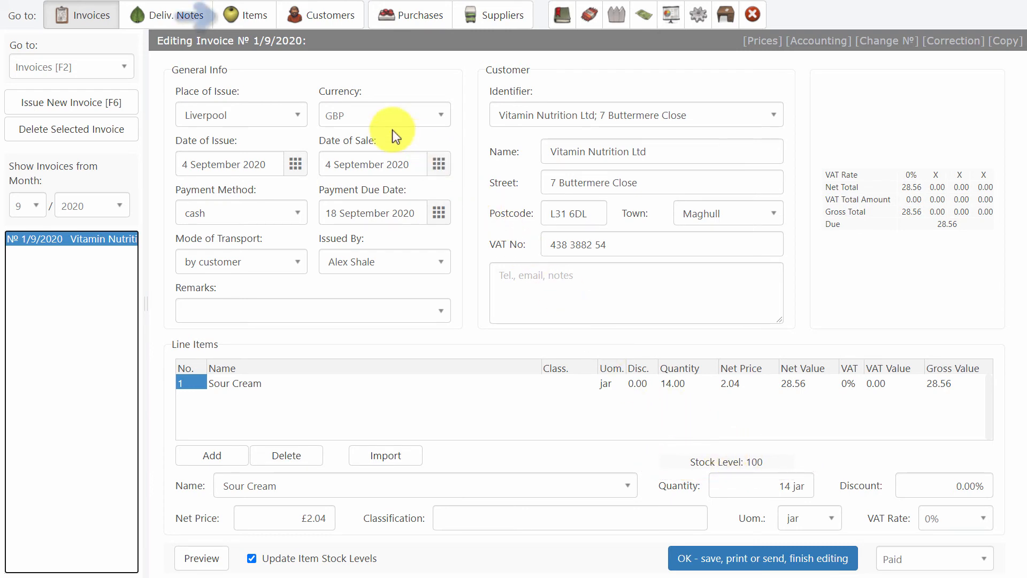
{"action": "left_click", "coordinate": [251, 25]}
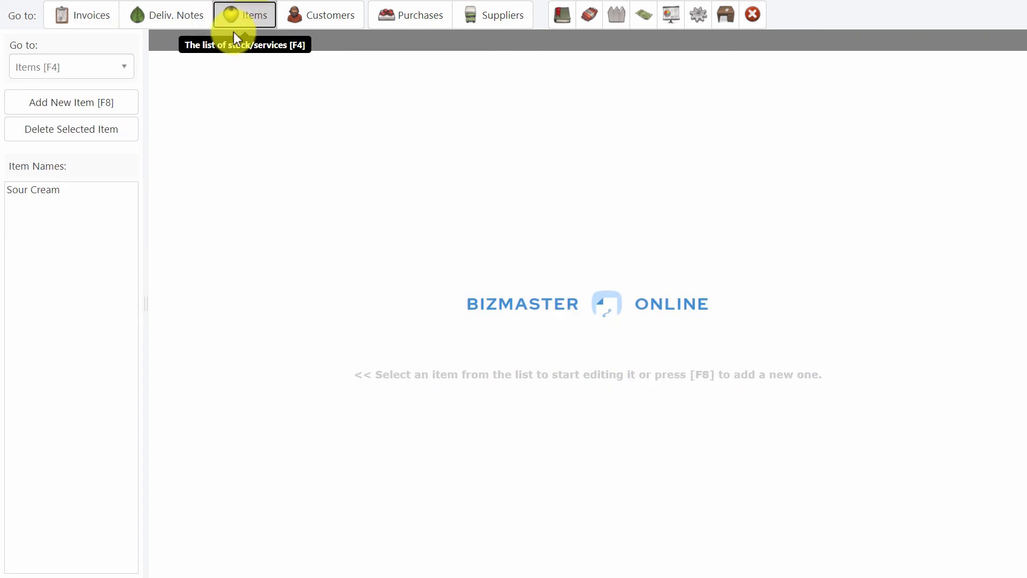
{"action": "left_click", "coordinate": [79, 194]}
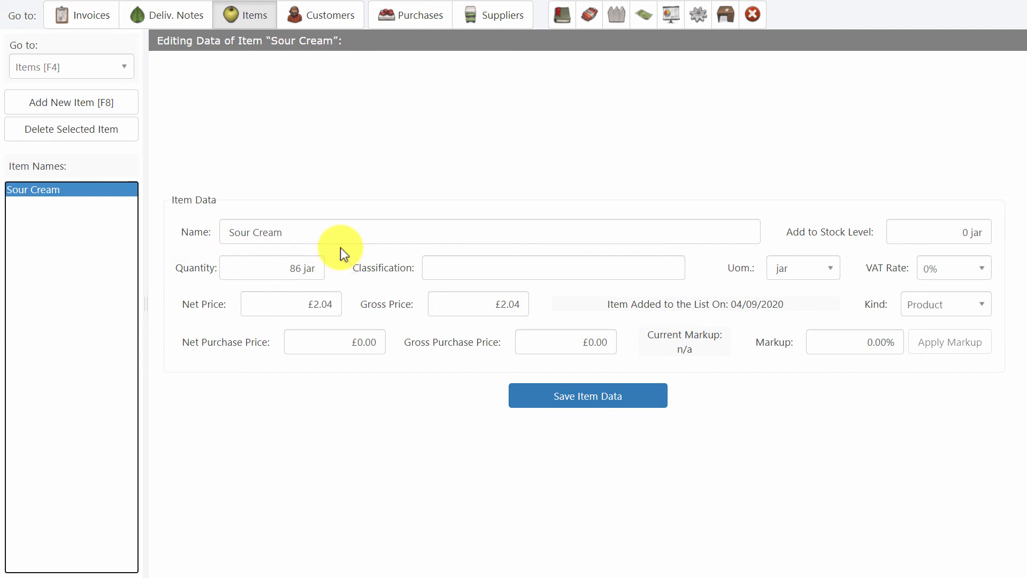
Step: Check that customer Vitamin Nutrition Ltd was saved, then return to the items list
{"action": "left_click", "coordinate": [323, 21]}
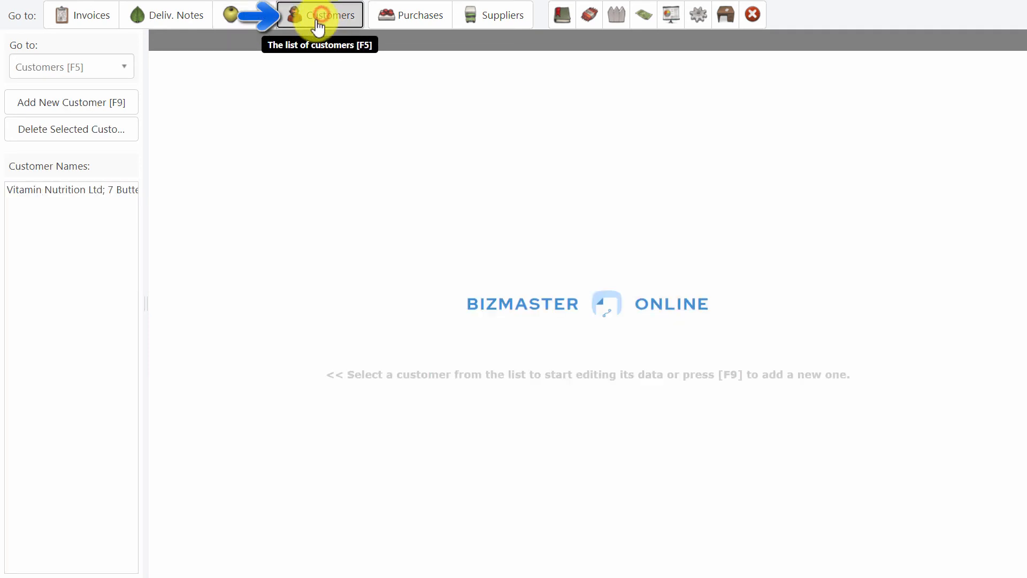
{"action": "left_click", "coordinate": [85, 192]}
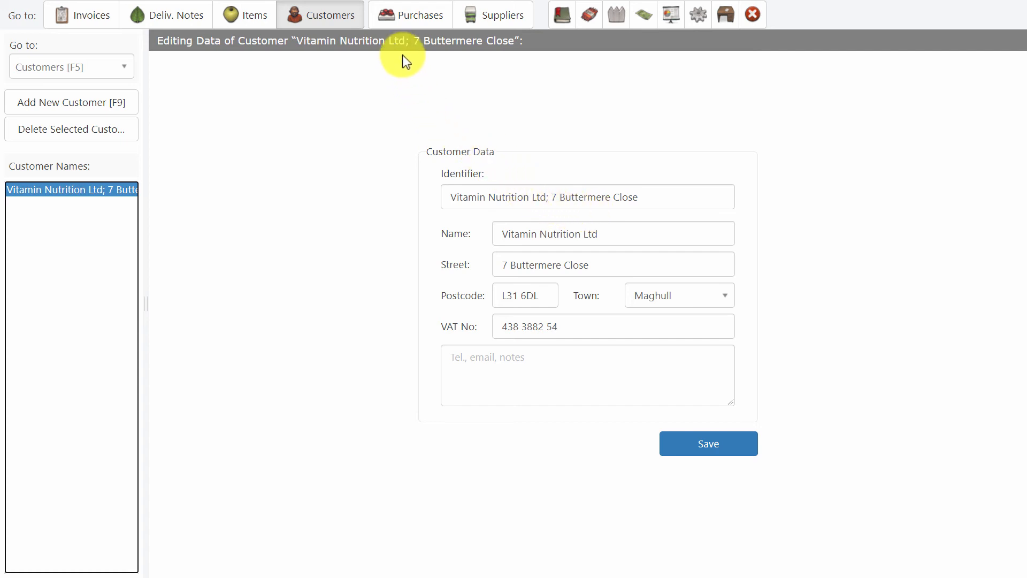
{"action": "left_click", "coordinate": [233, 12]}
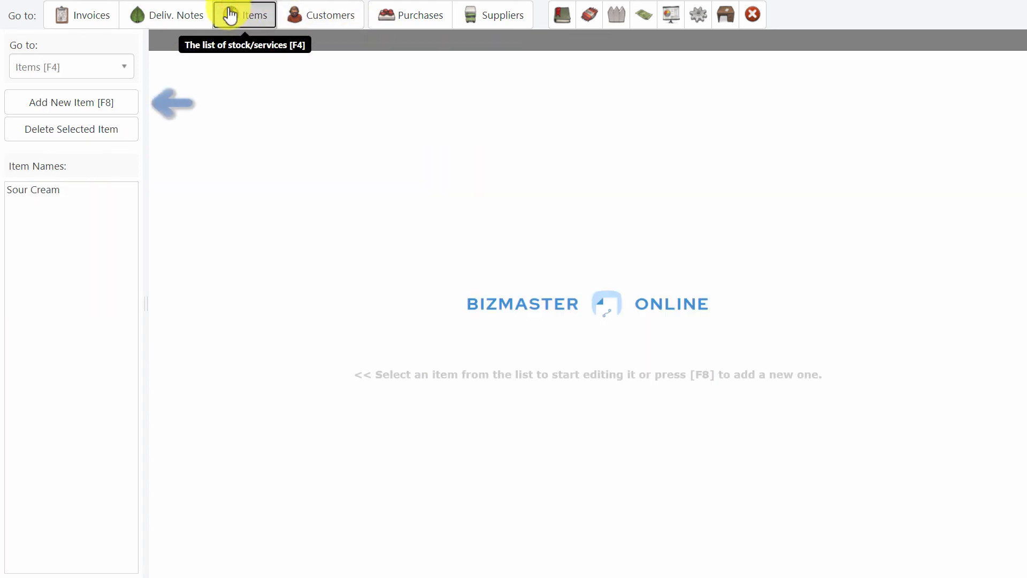
Step: Add a new item named N with a 20% VAT rate
{"action": "left_click", "coordinate": [82, 104]}
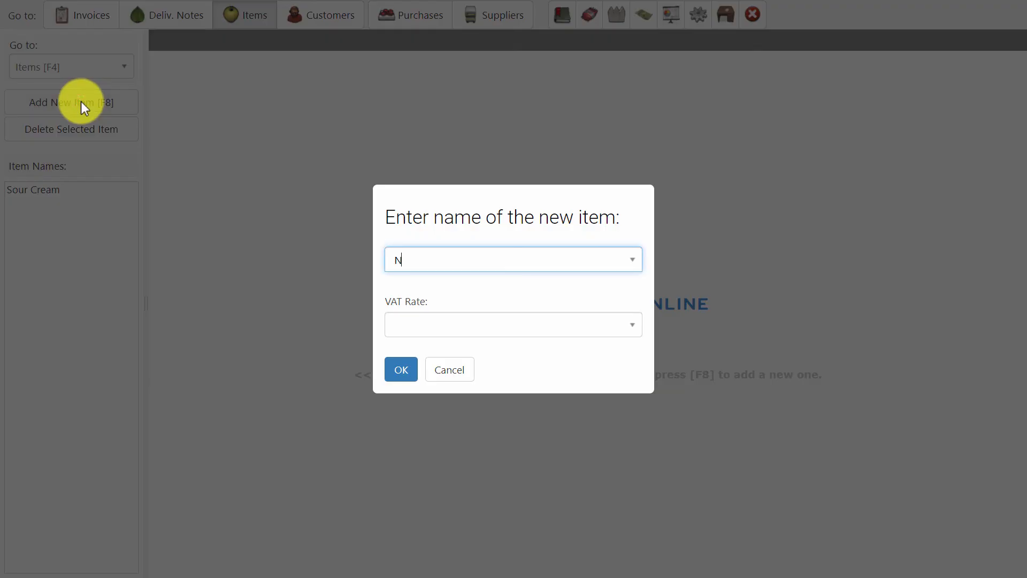
{"action": "left_click", "coordinate": [438, 326]}
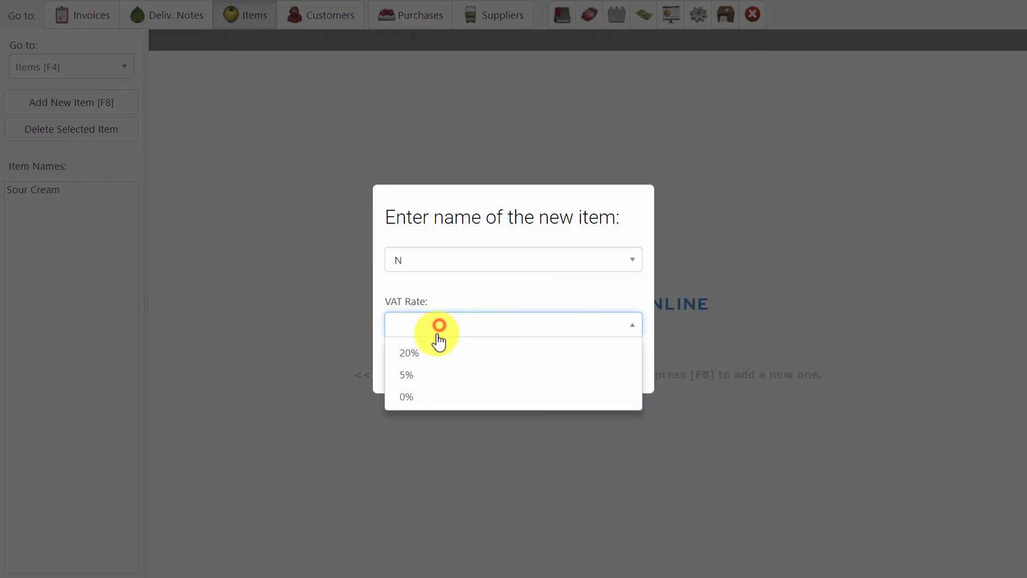
{"action": "left_click", "coordinate": [420, 351]}
{"action": "left_click", "coordinate": [401, 376]}
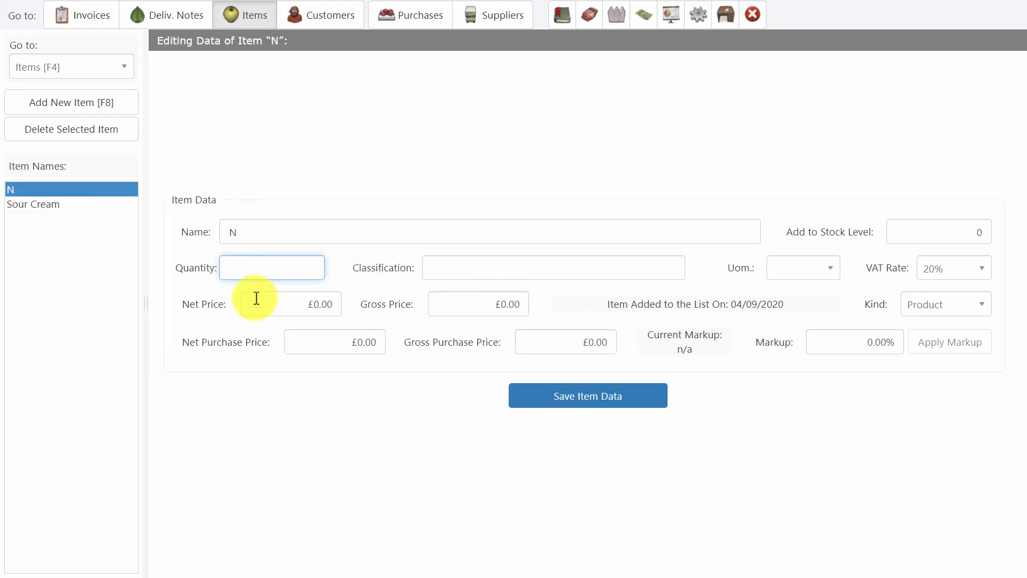
{"action": "left_click", "coordinate": [296, 305]}
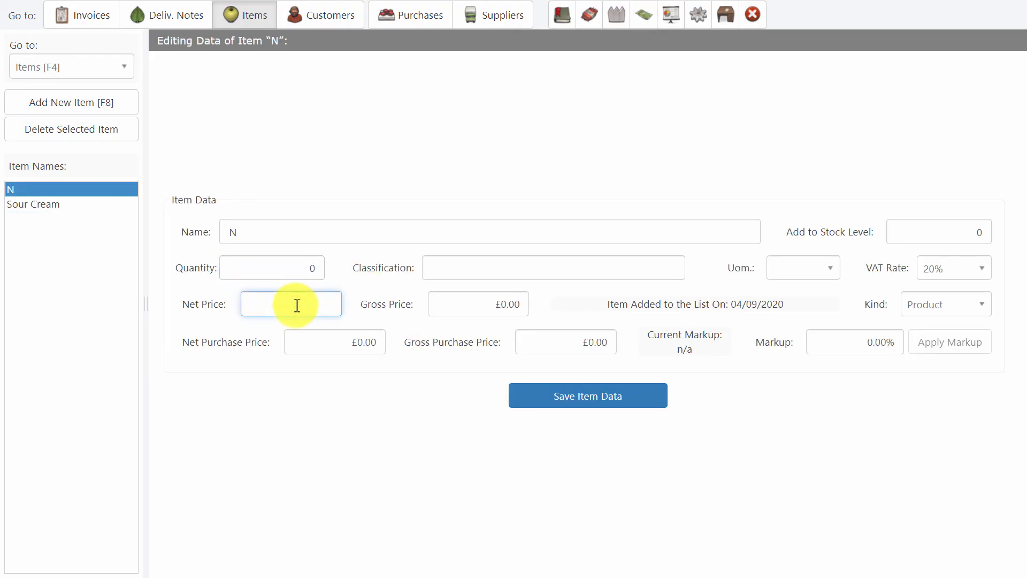
Step: Add a new customer named N, then return to the invoices list
{"action": "left_click", "coordinate": [319, 19]}
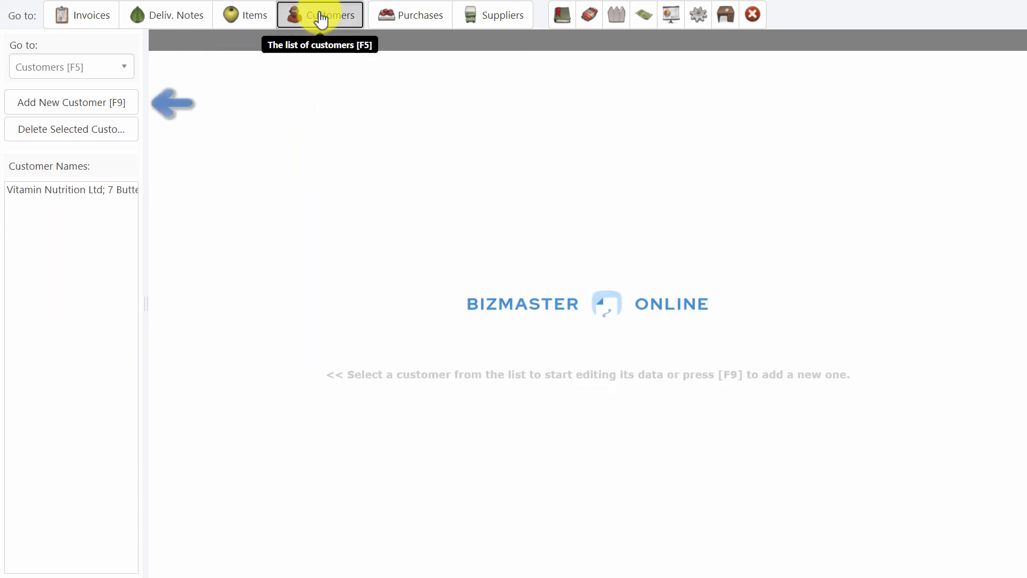
{"action": "left_click", "coordinate": [93, 104]}
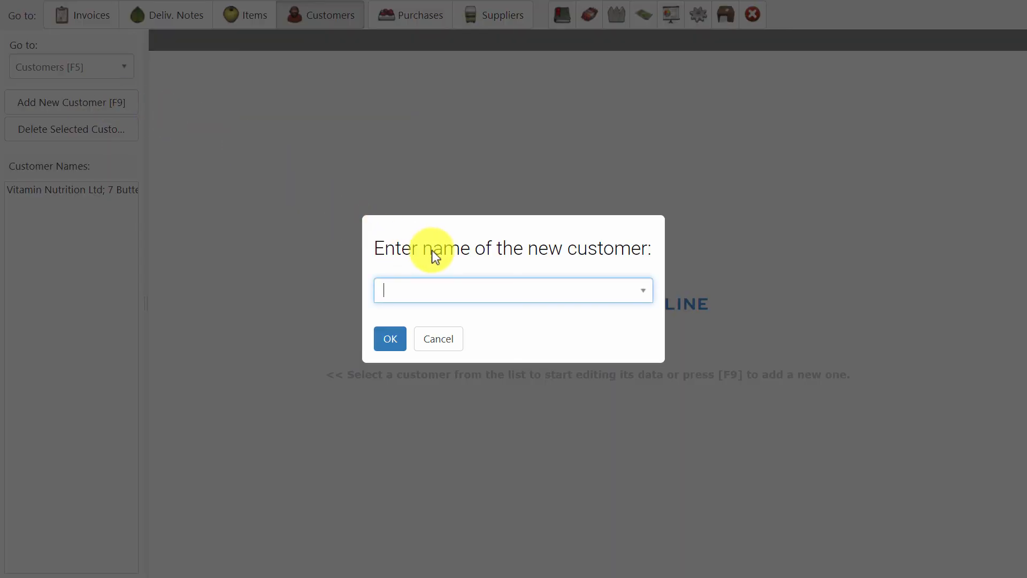
{"action": "type", "text": "N"}
{"action": "left_click", "coordinate": [394, 343]}
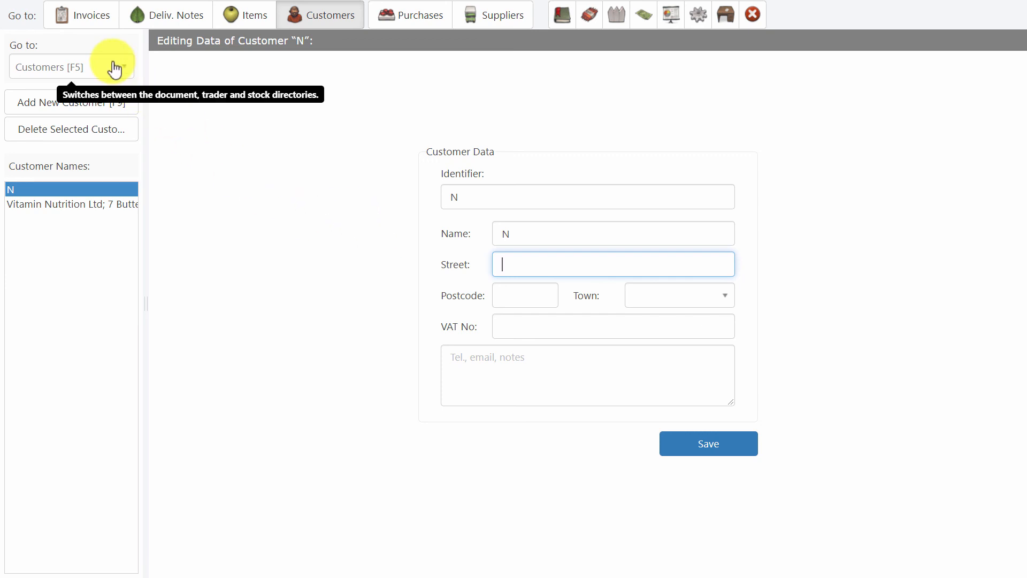
{"action": "left_click", "coordinate": [95, 20]}
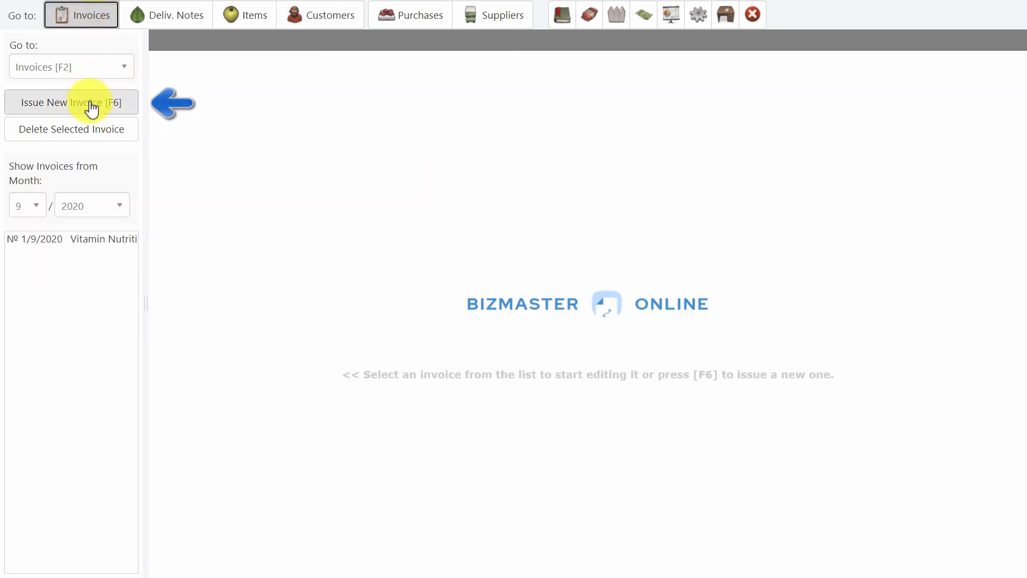
Step: Start new invoice 2/9/2020 billed to Vitamin Nutrition Ltd
{"action": "left_click", "coordinate": [87, 103]}
{"action": "left_click", "coordinate": [377, 338]}
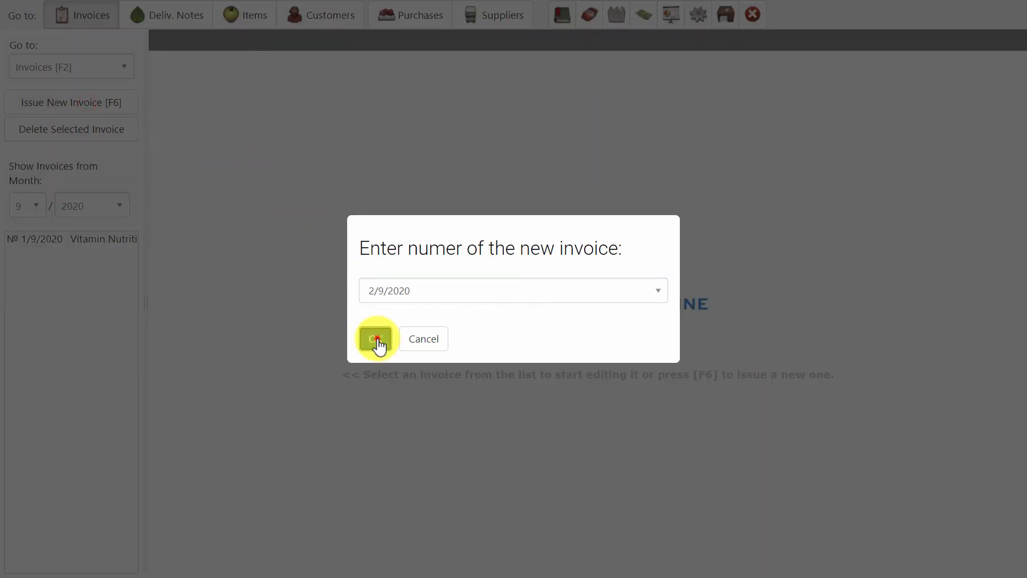
{"action": "left_click", "coordinate": [773, 114]}
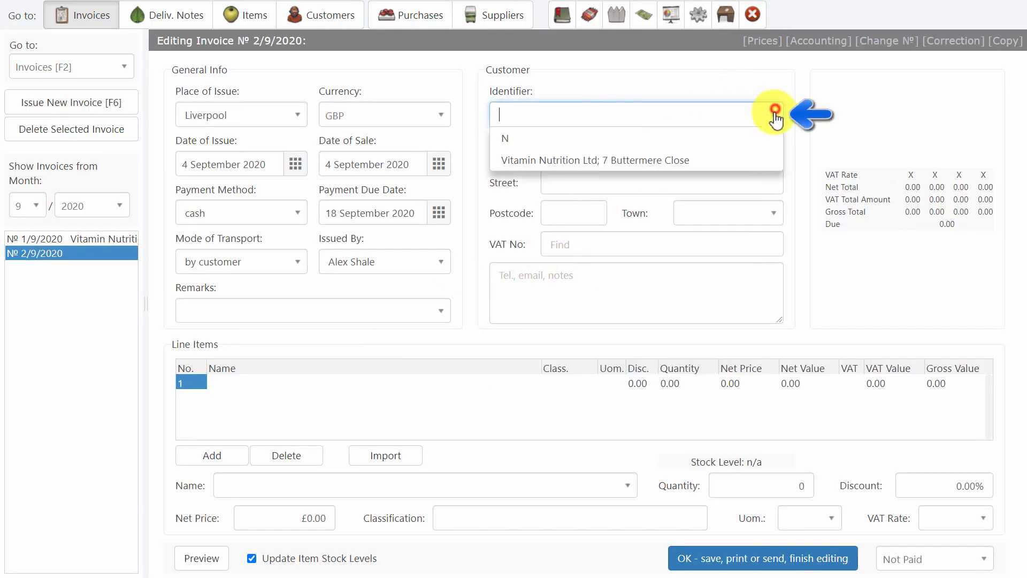
{"action": "left_click", "coordinate": [718, 160]}
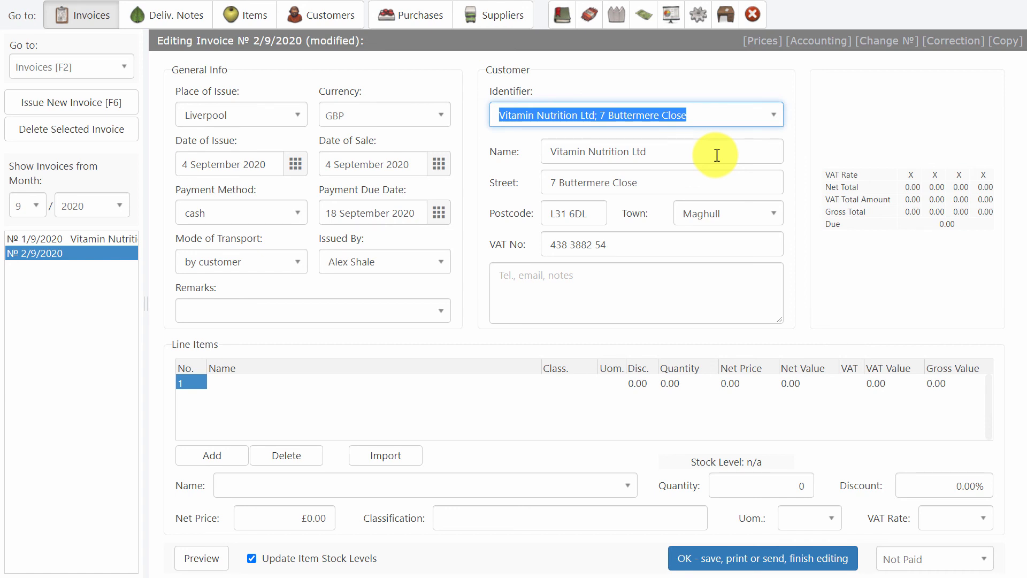
Step: Add 6 jars of Sour Cream, save the invoice (total 12.24), and confirm stock is 80 jars
{"action": "left_click", "coordinate": [627, 486]}
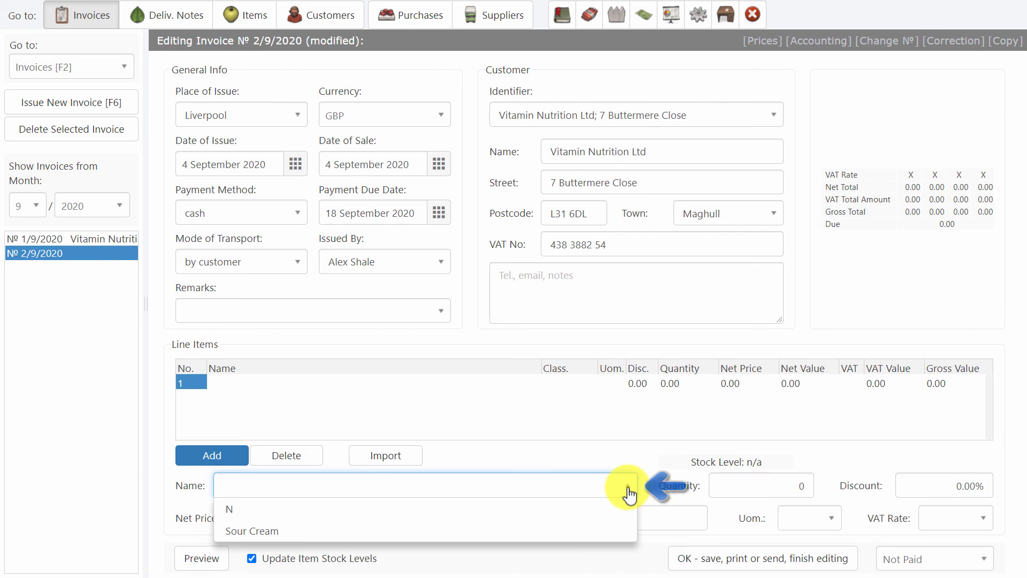
{"action": "left_click", "coordinate": [627, 486]}
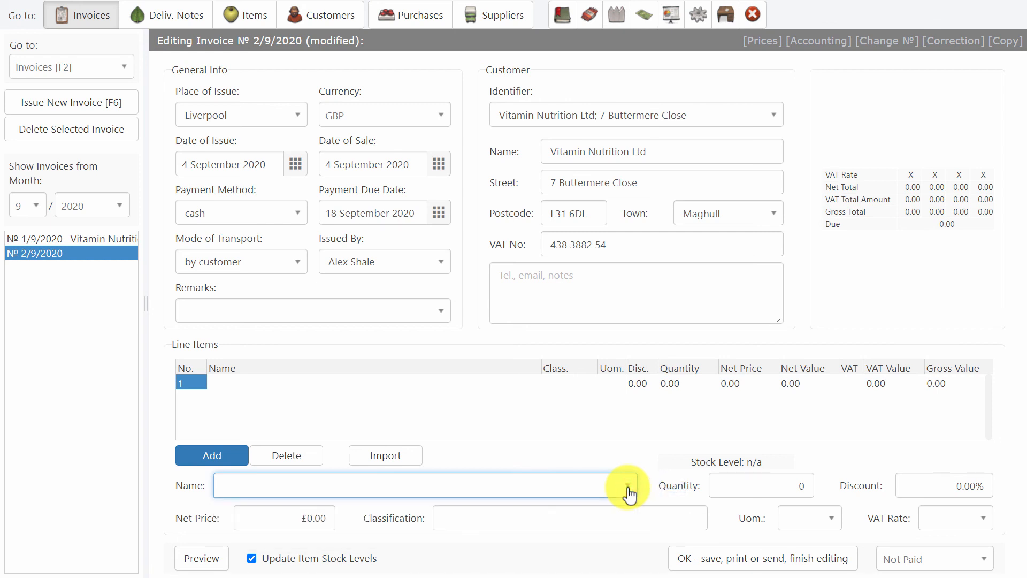
{"action": "type", "text": "Sour Cream"}
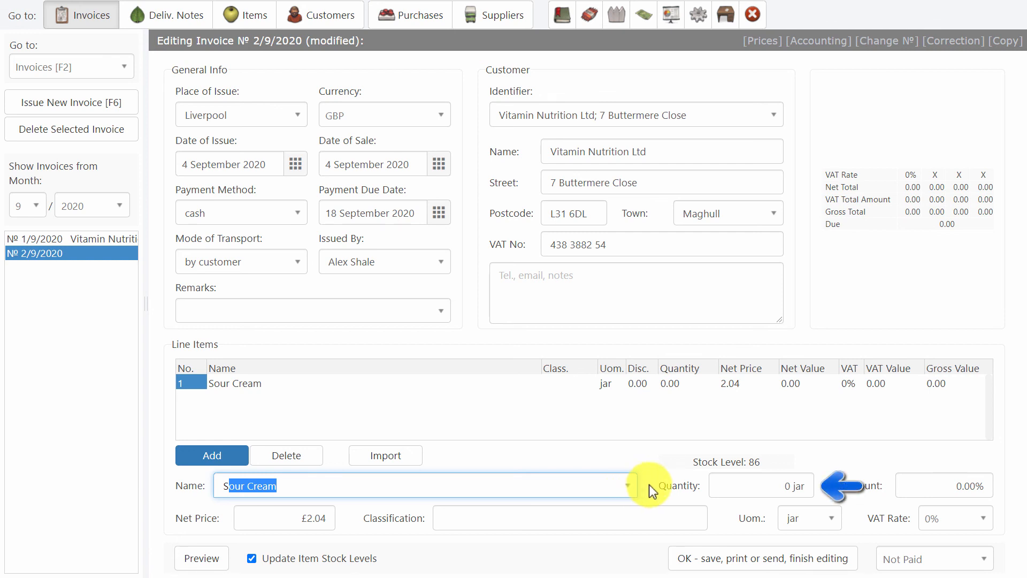
{"action": "left_click", "coordinate": [732, 481]}
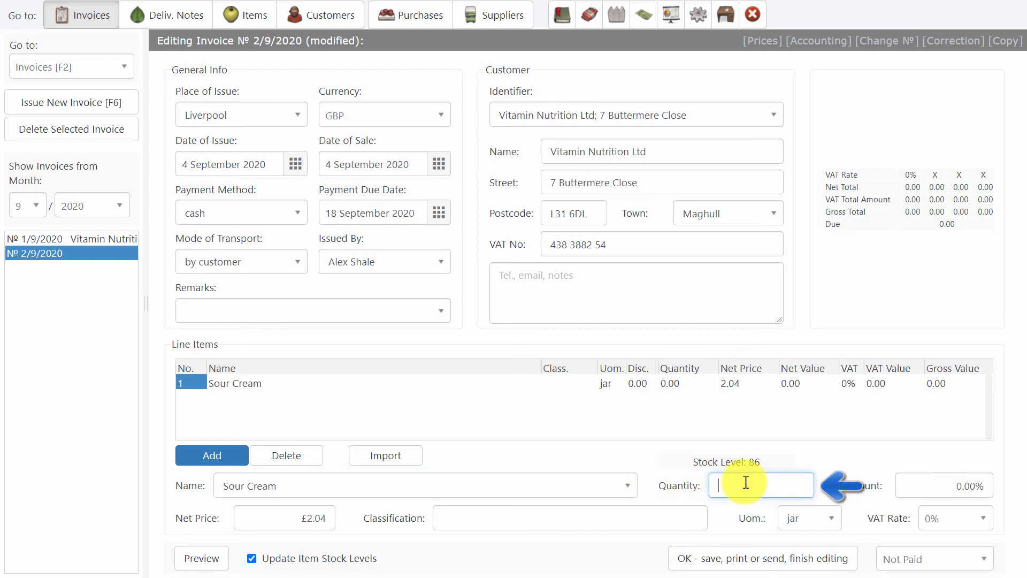
{"action": "type", "text": "6"}
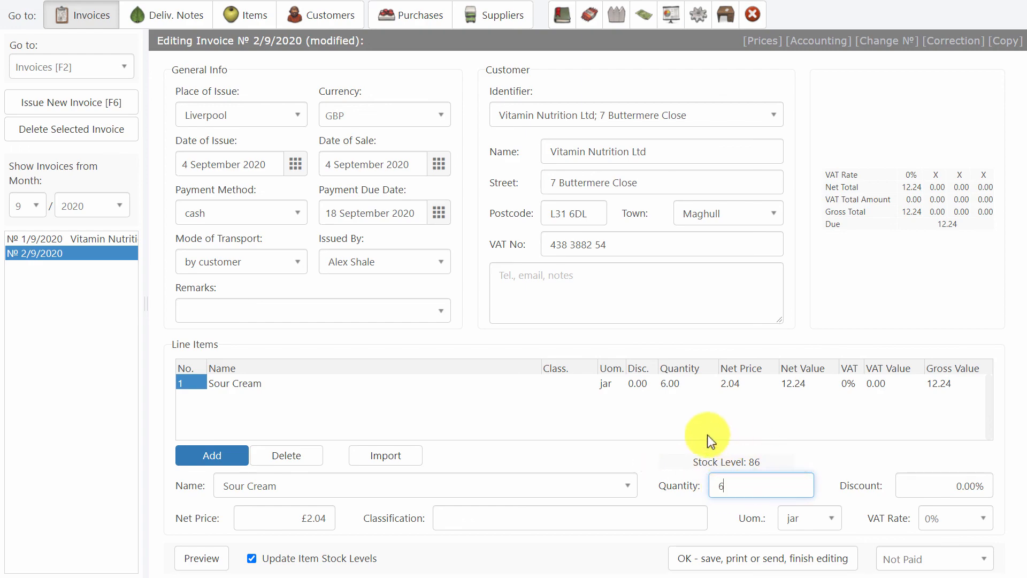
{"action": "left_click", "coordinate": [770, 556]}
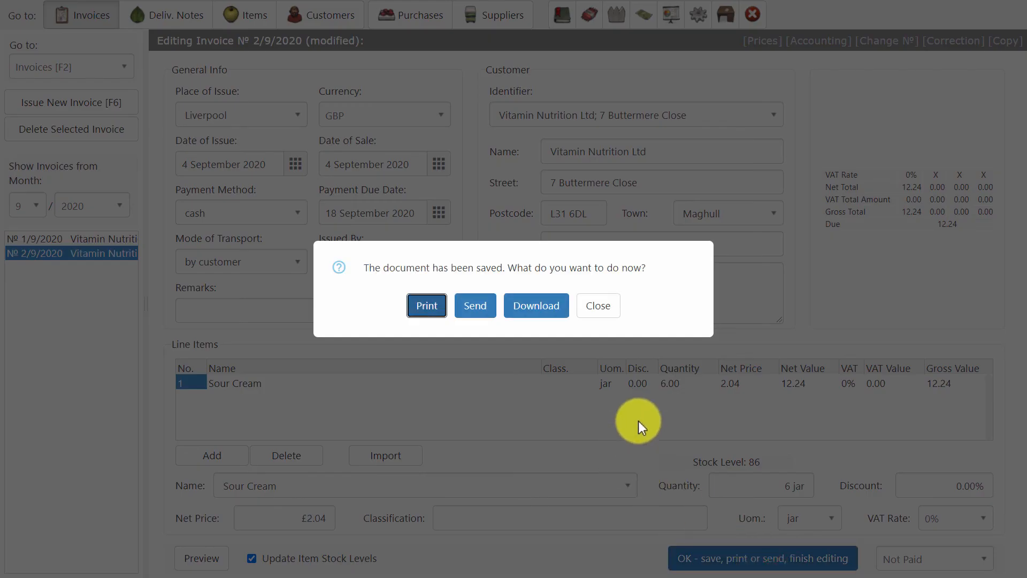
{"action": "left_click", "coordinate": [613, 303]}
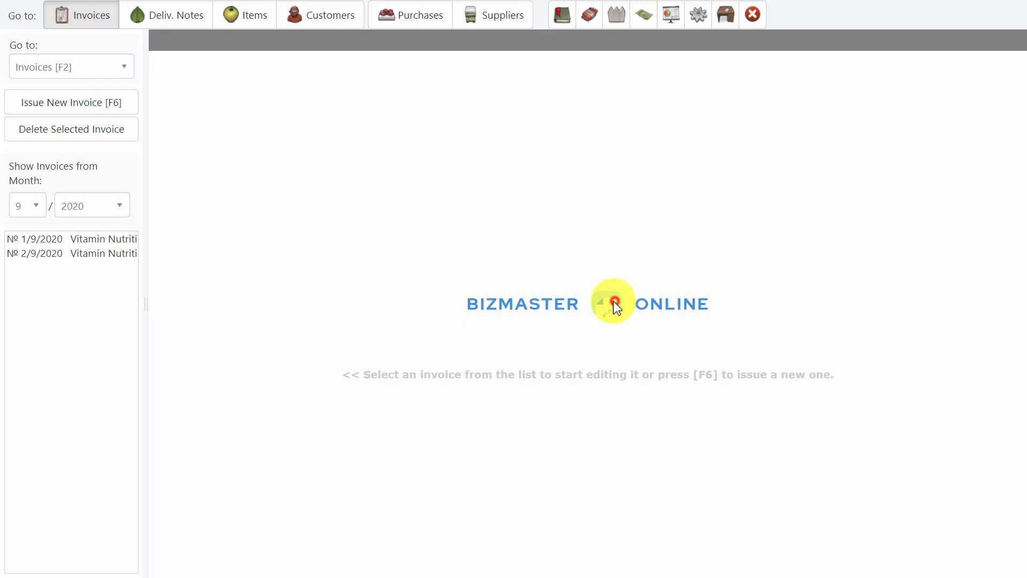
{"action": "left_click", "coordinate": [264, 20]}
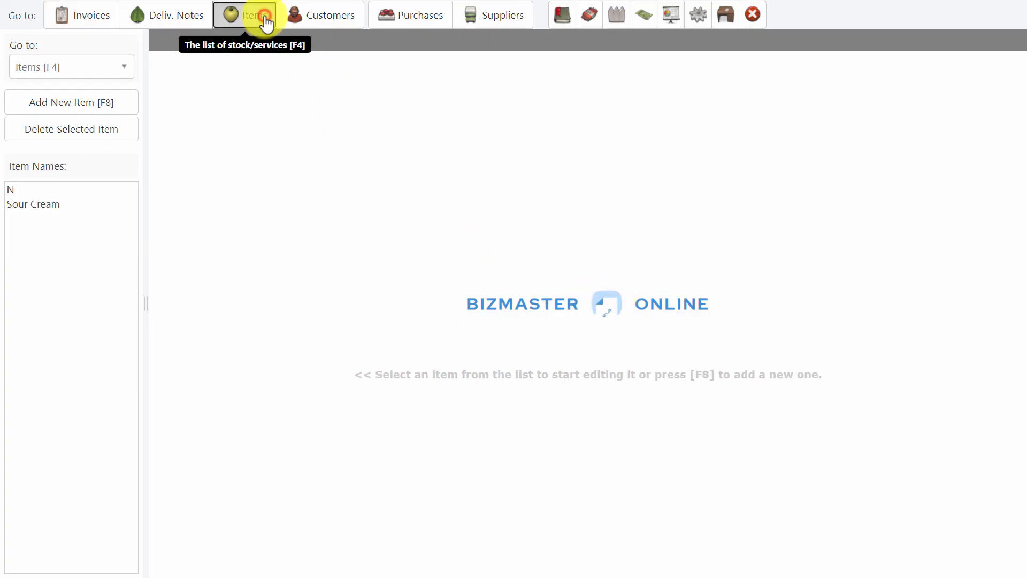
{"action": "left_click", "coordinate": [25, 205]}
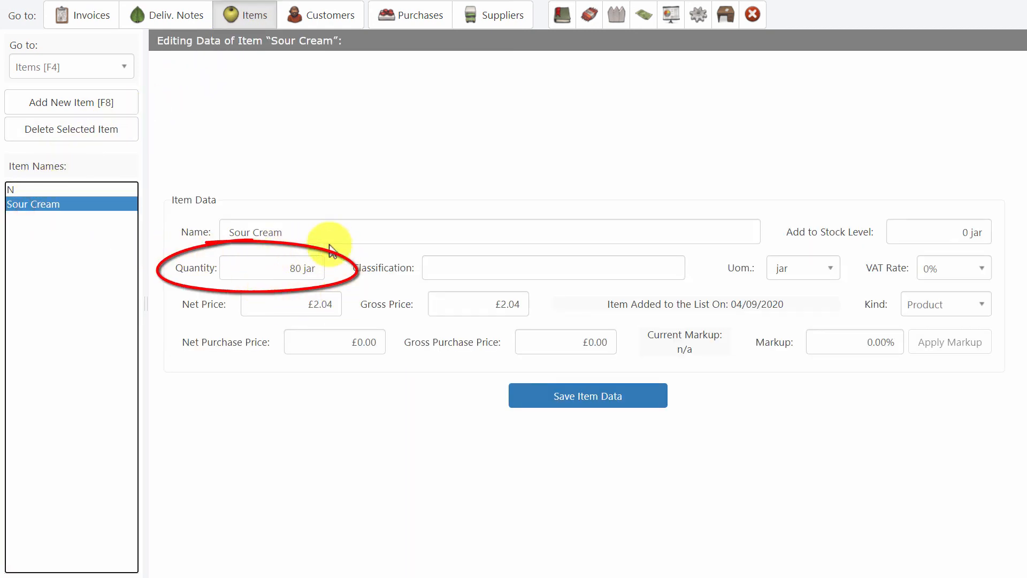